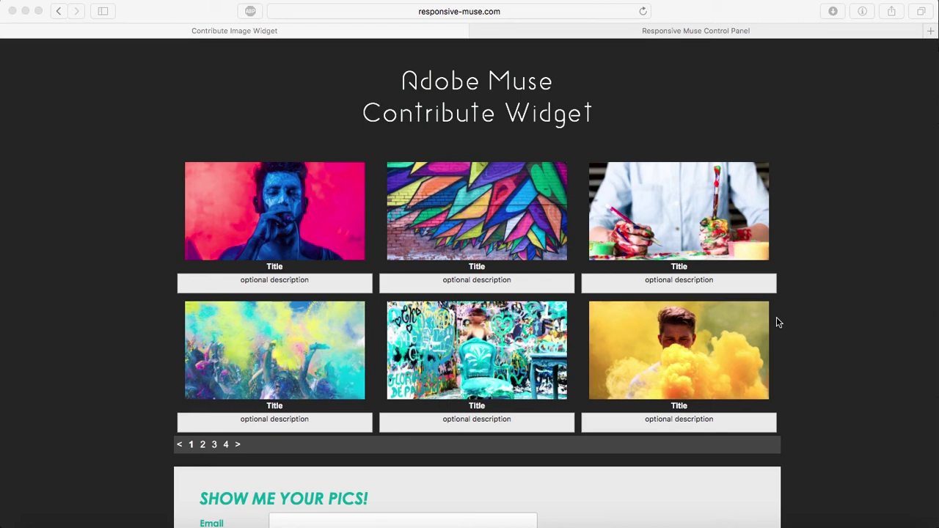
In Safari, enlarge the first gallery image, step through nine more enlarged images, then close the lightbox
scroll(850, 254, "down", 5)
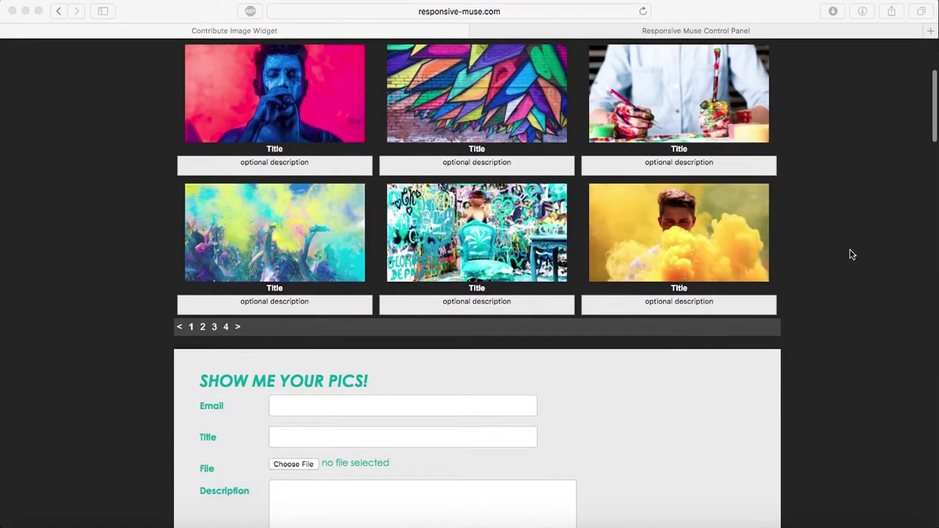
scroll(851, 254, "up", 1)
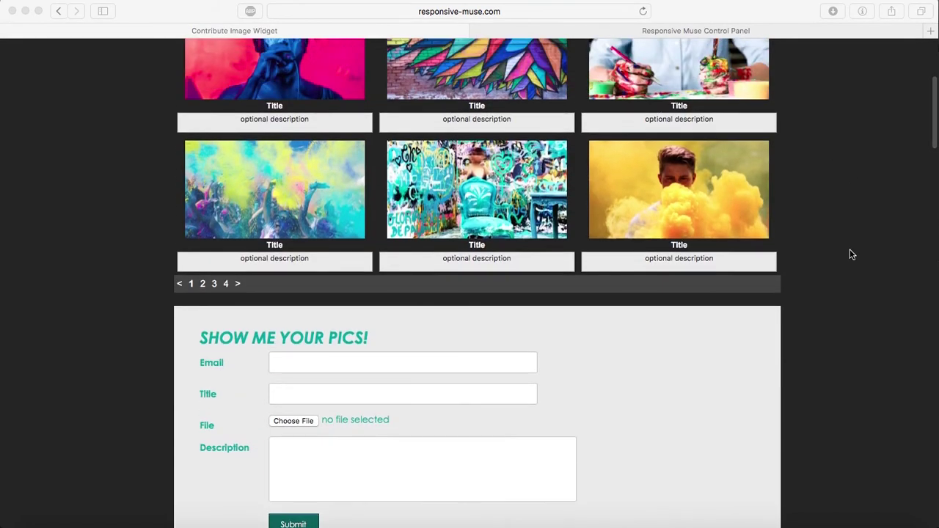
scroll(849, 248, "up", 2)
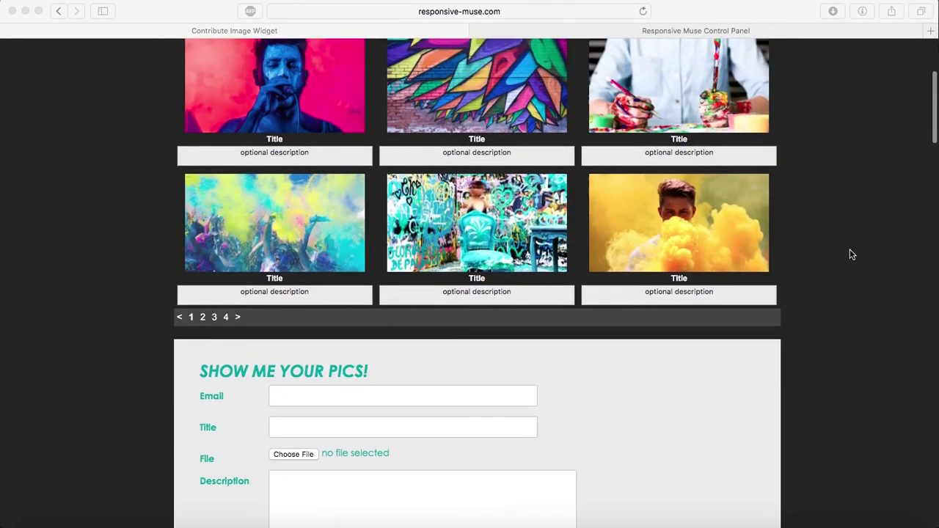
left_click(805, 275)
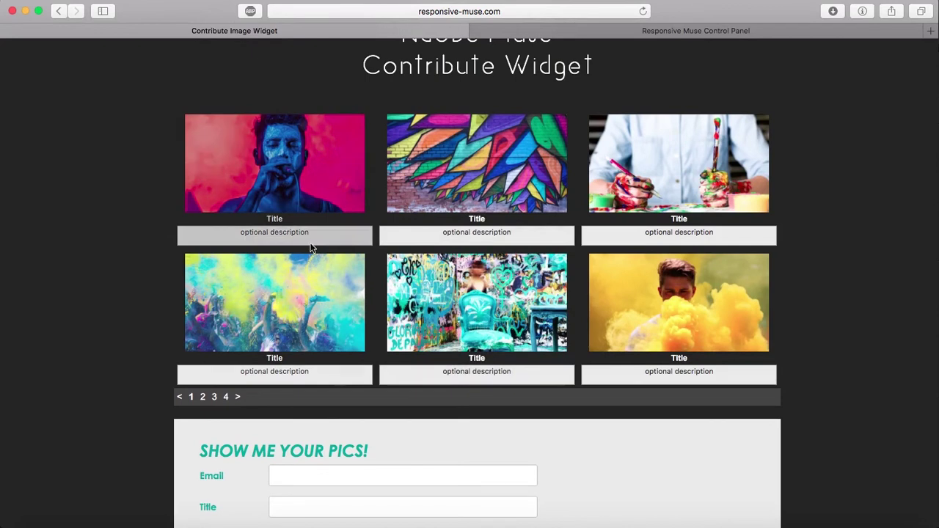
left_click(238, 166)
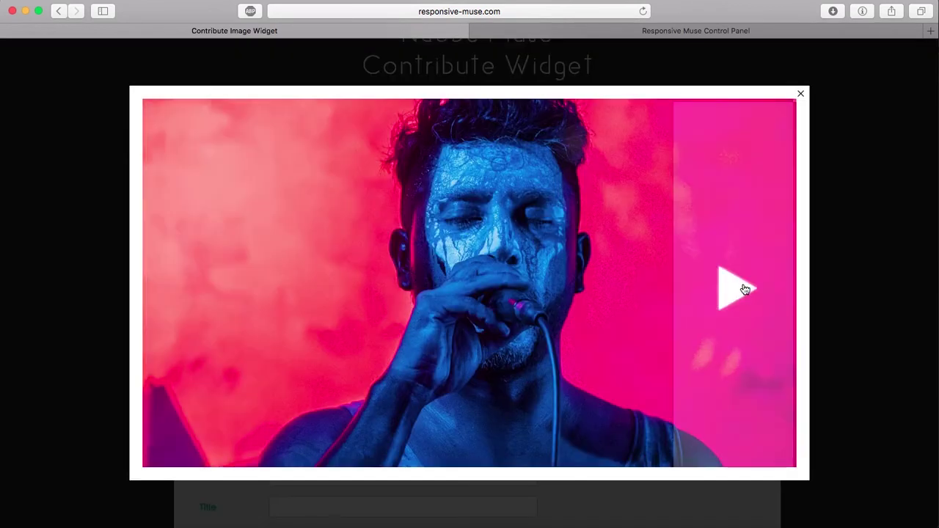
left_click(744, 290)
left_click(744, 290)
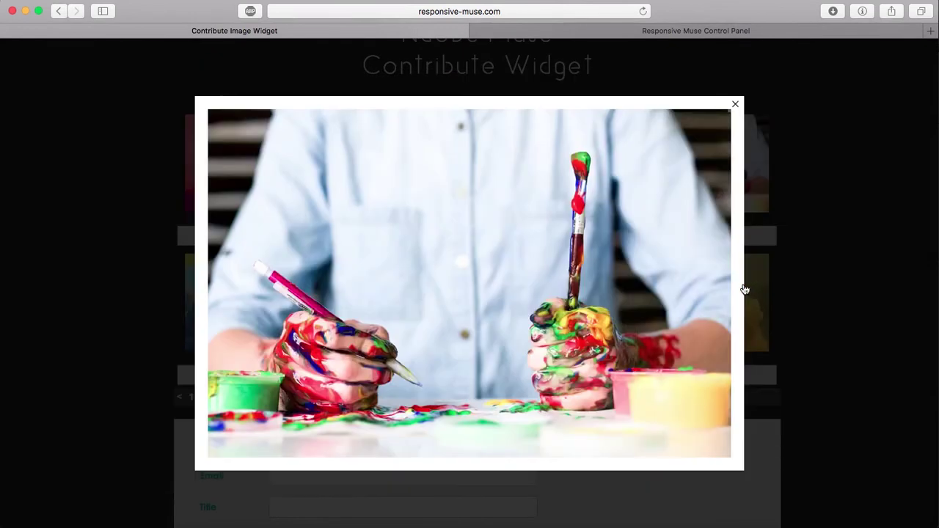
left_click(730, 288)
left_click(720, 289)
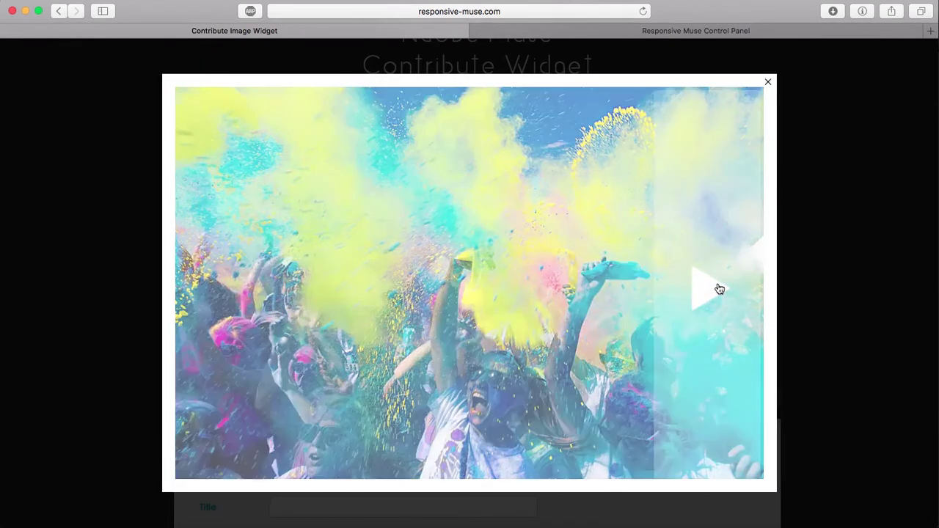
left_click(675, 288)
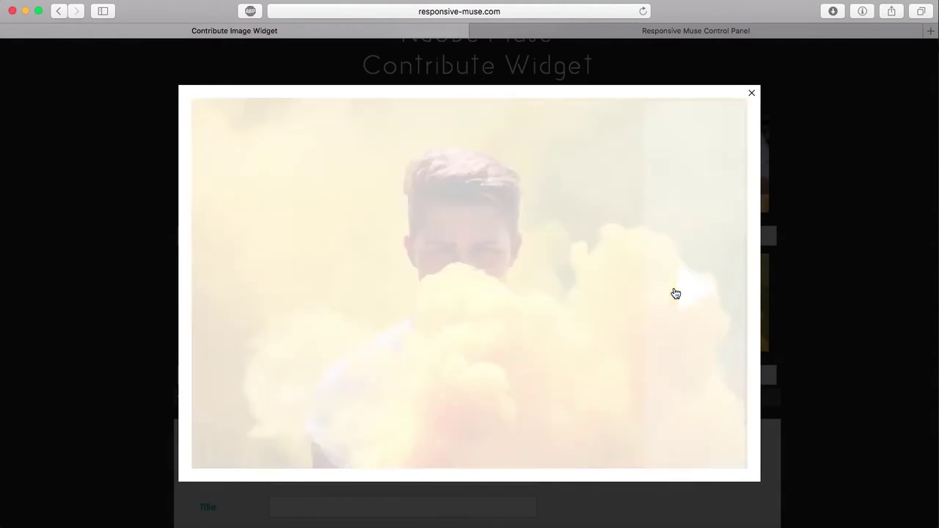
left_click(675, 294)
left_click(676, 293)
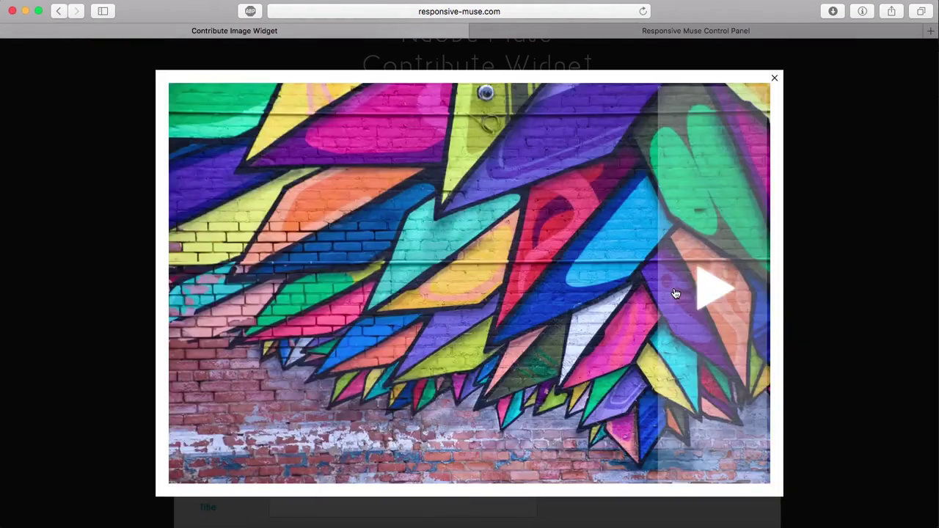
left_click(675, 294)
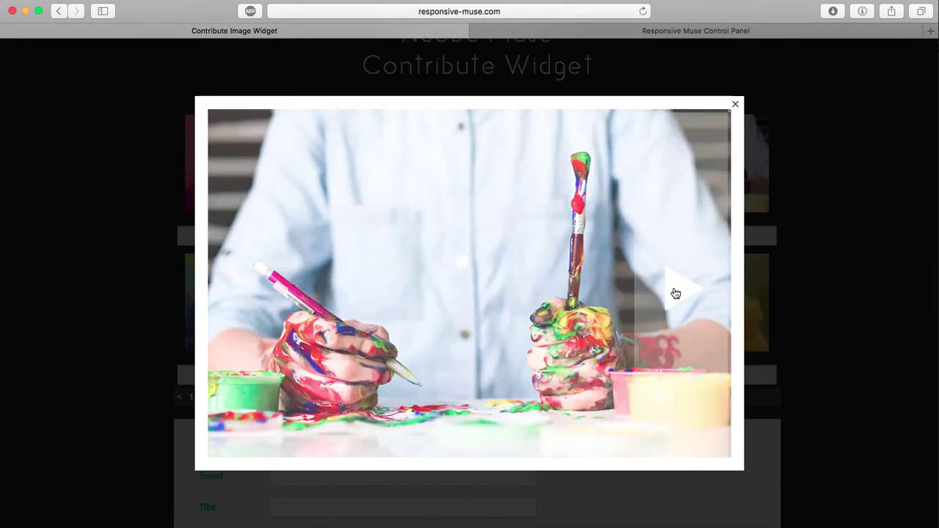
left_click(675, 289)
left_click(765, 82)
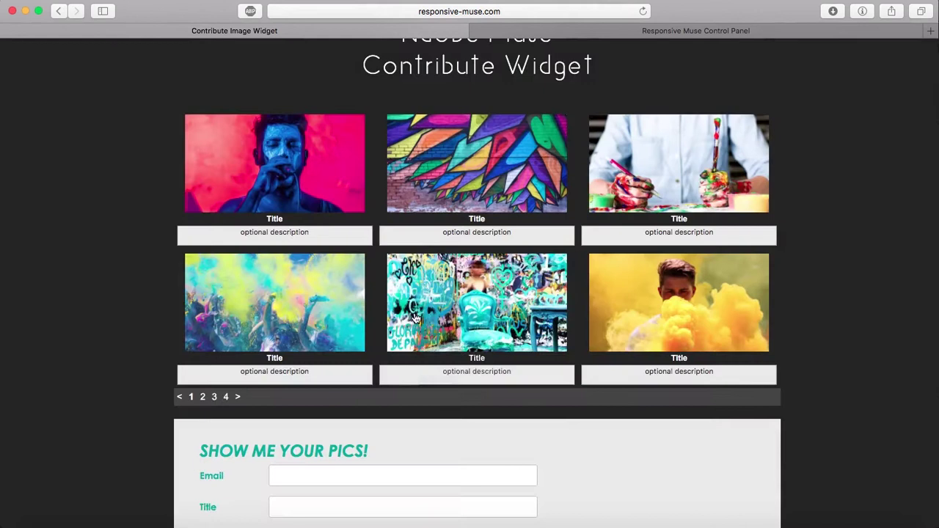
Page through the contribute gallery to pages 2, 3 and 4
left_click(203, 397)
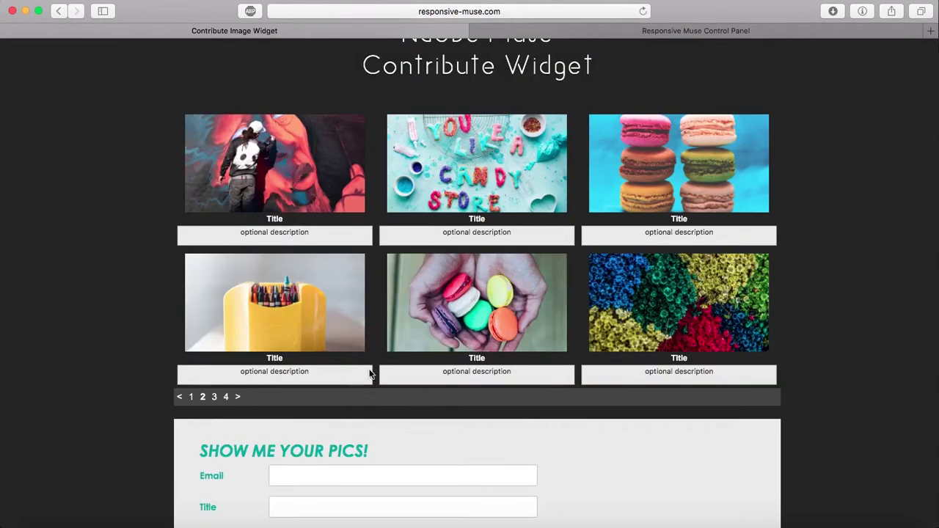
left_click(214, 397)
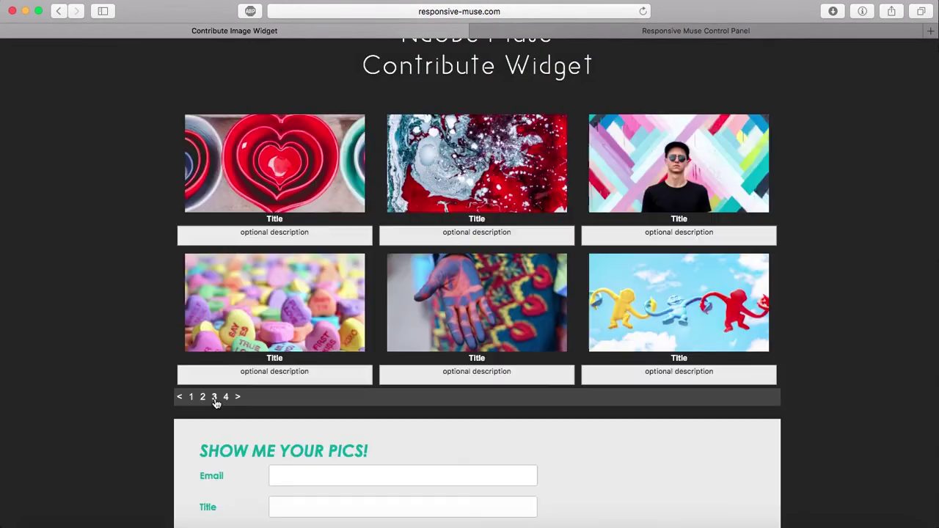
left_click(226, 397)
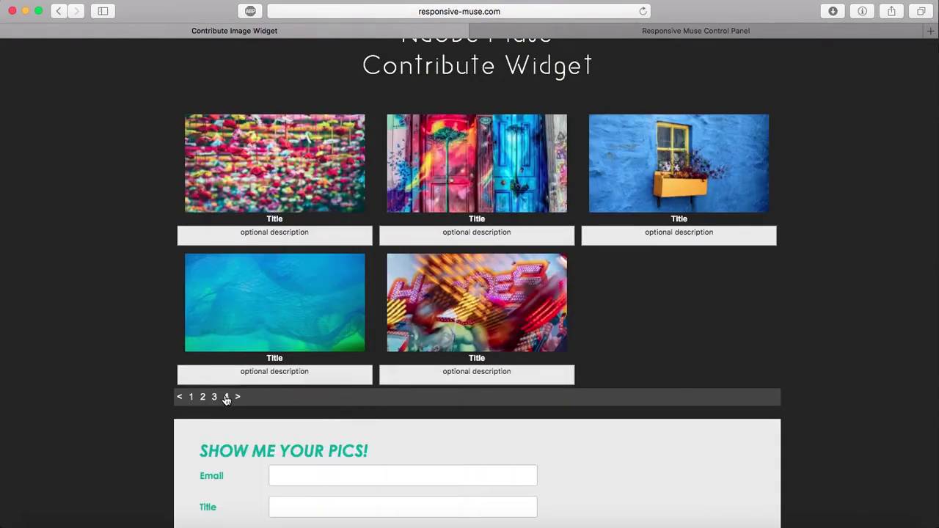
On page 4, enlarge the flowers image, advance to the blue-window image, and close the lightbox
left_click(261, 151)
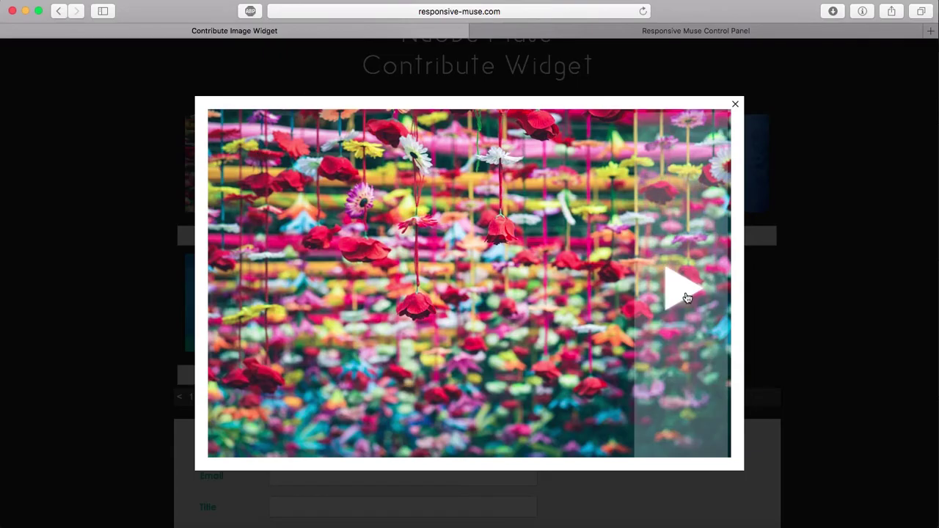
left_click(687, 309)
left_click(687, 308)
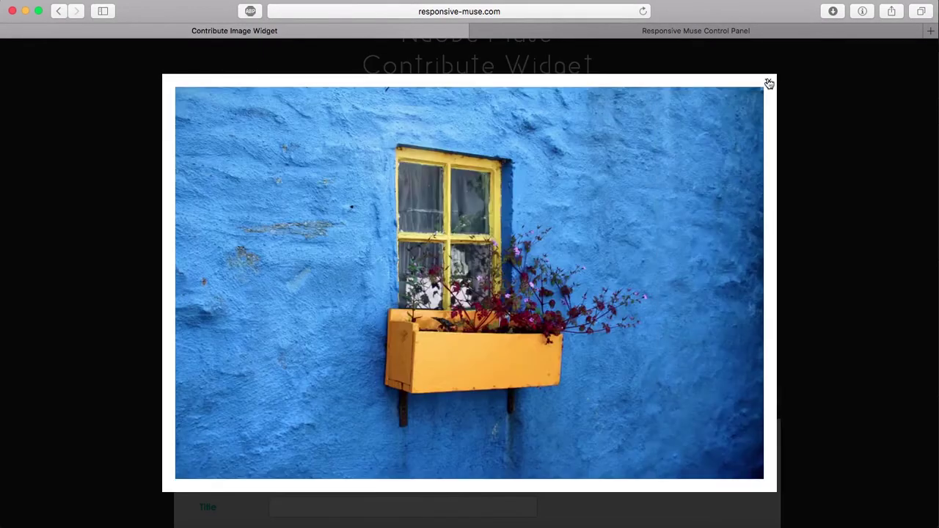
left_click(768, 82)
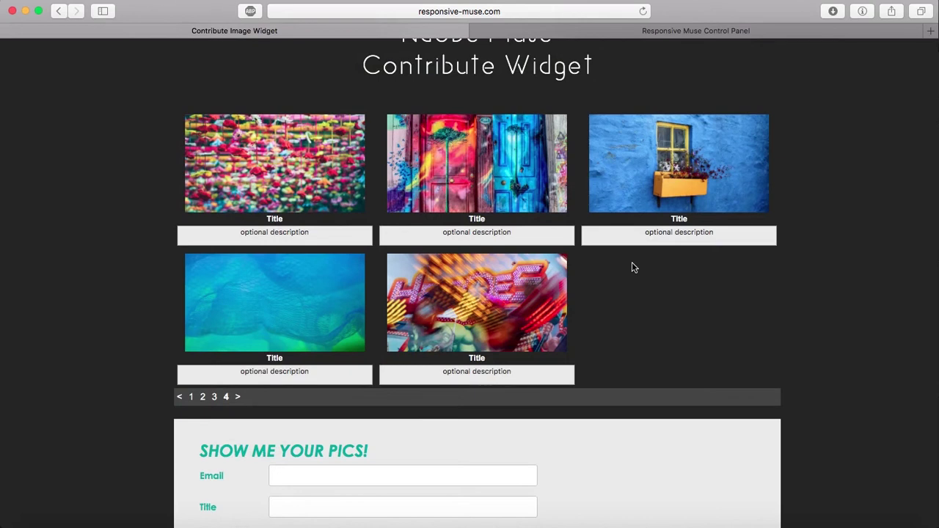
scroll(633, 266, "up", 2)
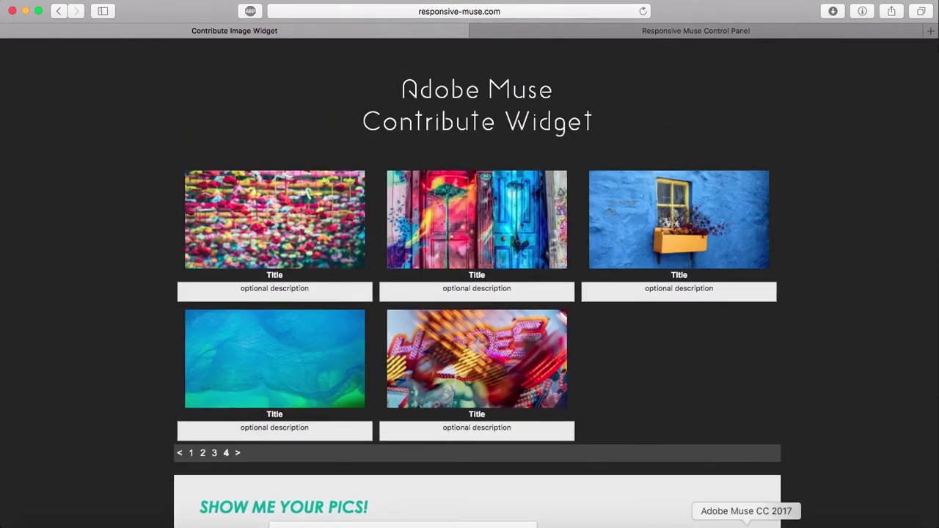
left_click(746, 525)
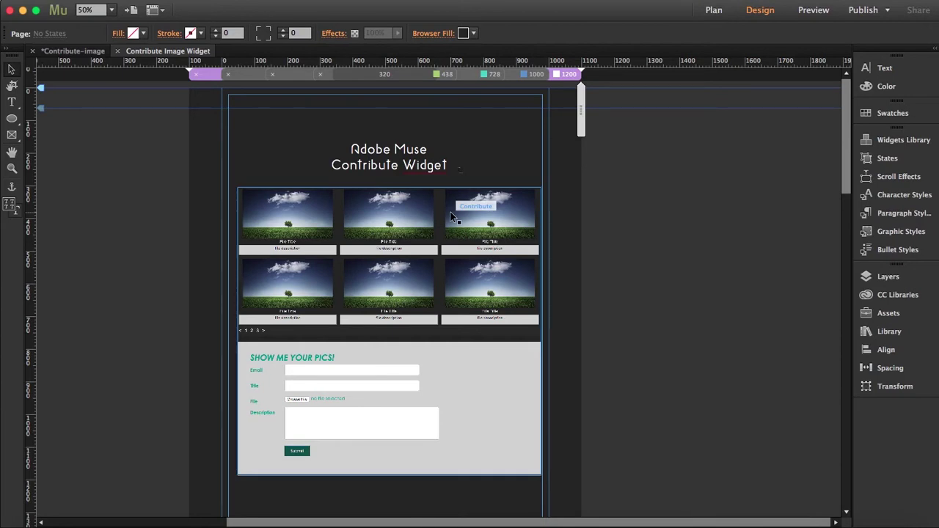
Select the Contribute gallery widget on the Adobe Muse page to show its options
left_click(400, 321)
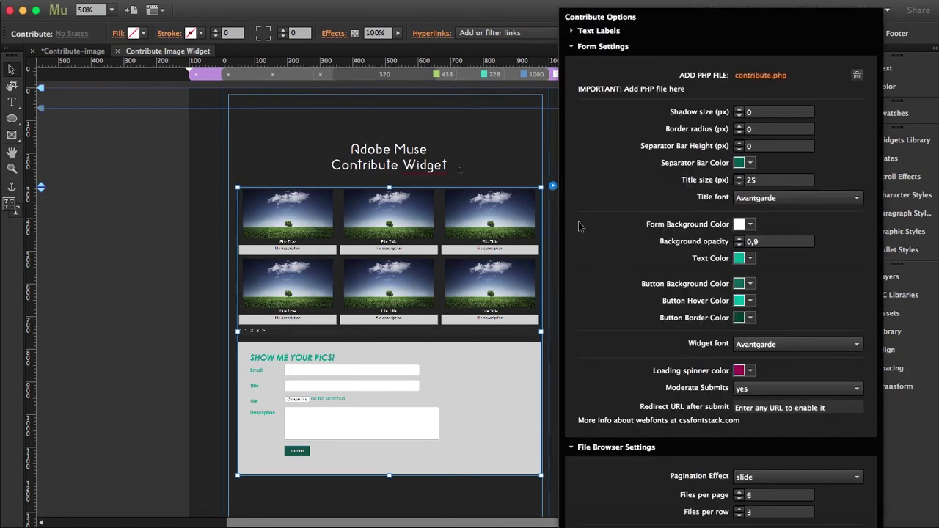
Collapse Form Settings and File Browser Settings, and expand Text Labels
left_click(573, 48)
left_click(572, 64)
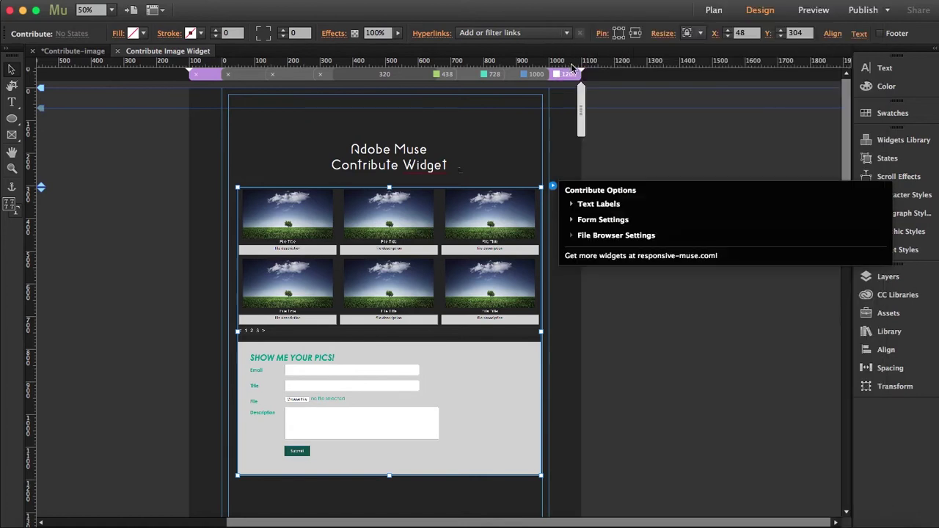
left_click(573, 205)
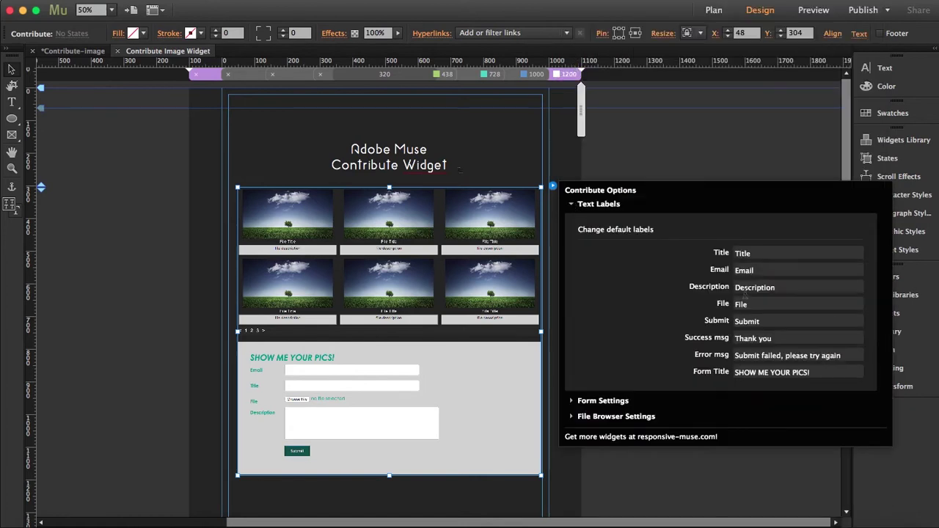
Review the default Title, Email, Description, File, Submit and Success msg labels, then collapse Text Labels
left_click(754, 252)
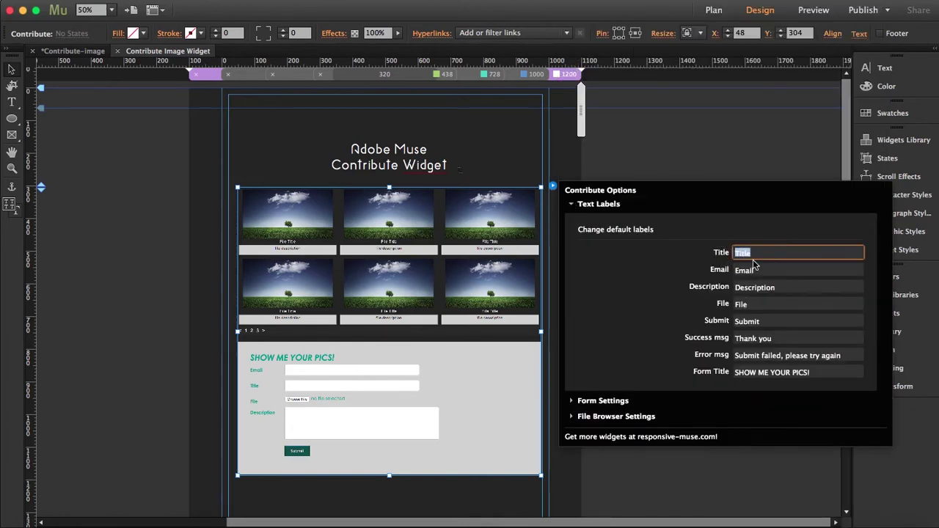
left_click(758, 270)
left_click(786, 288)
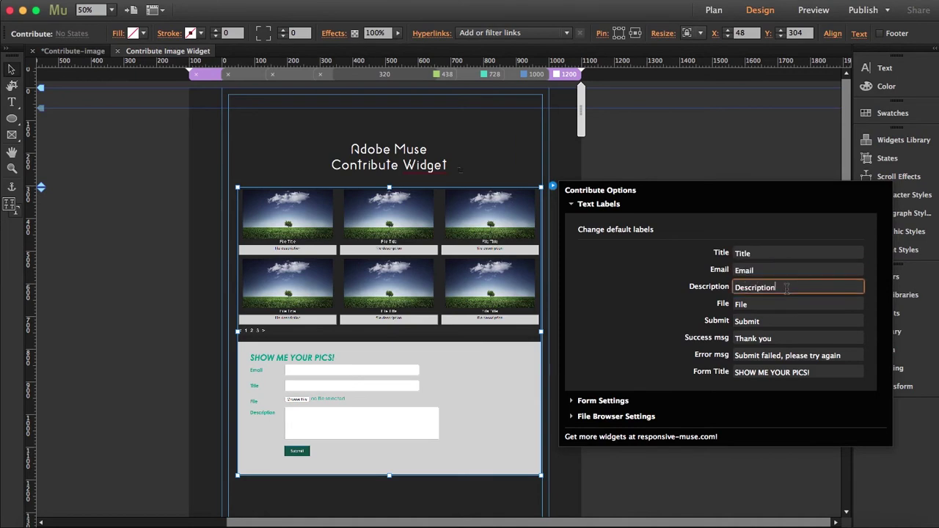
left_click(764, 302)
left_click(797, 320)
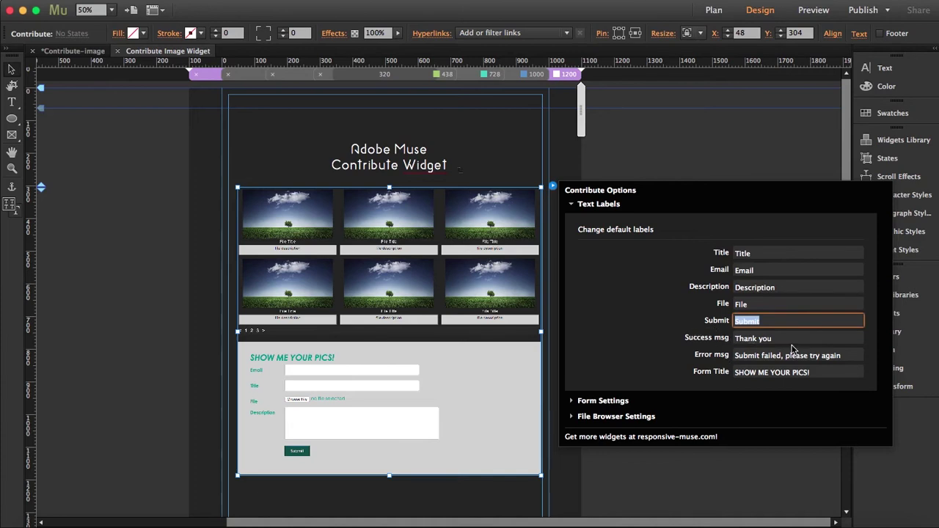
left_click(748, 338)
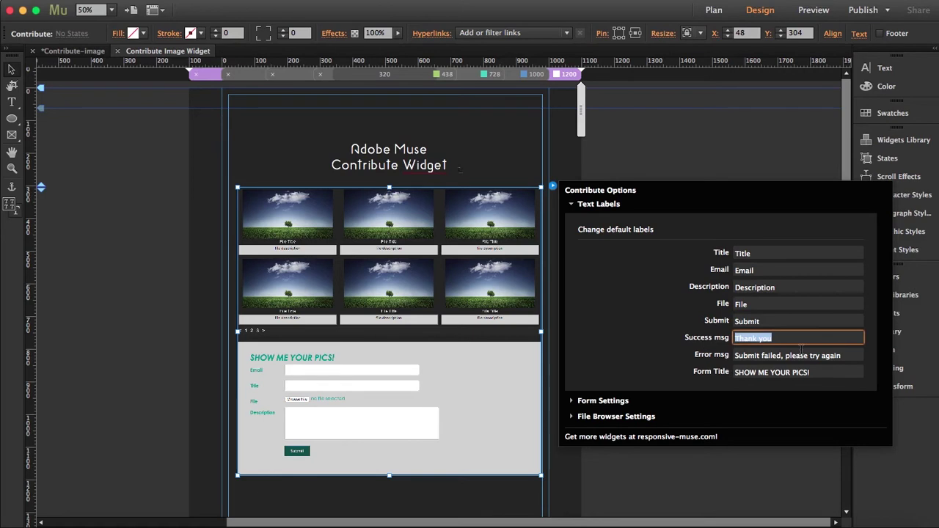
left_click(572, 206)
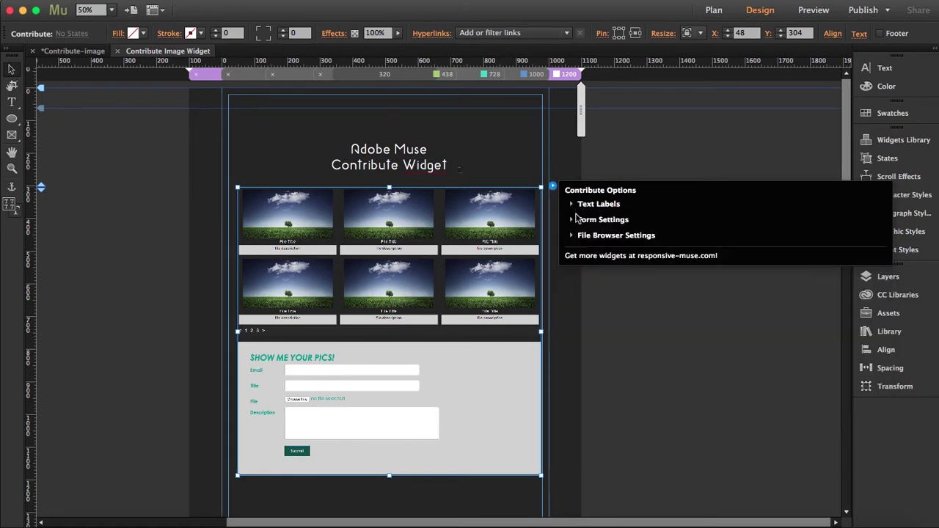
Expand Form Settings, then deselect and reselect the Contribute widget to reopen Contribute Options
left_click(572, 222)
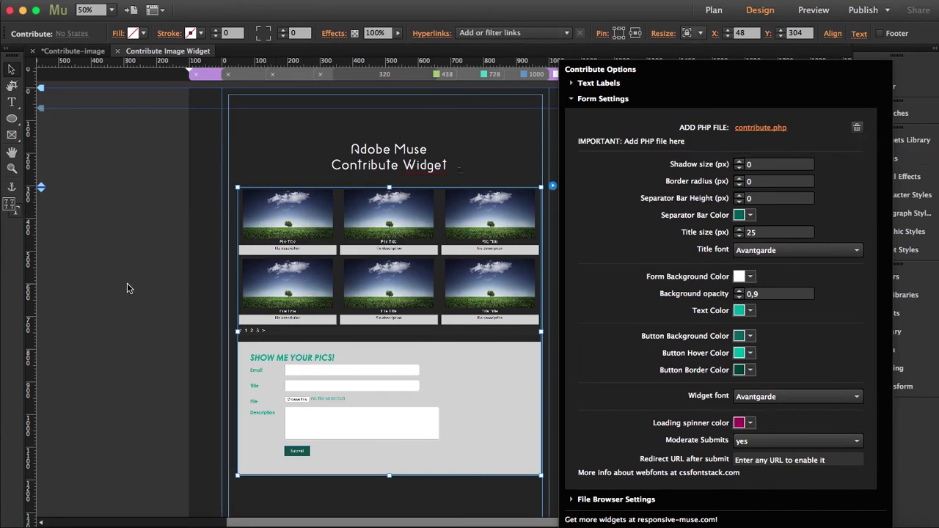
left_click(696, 256)
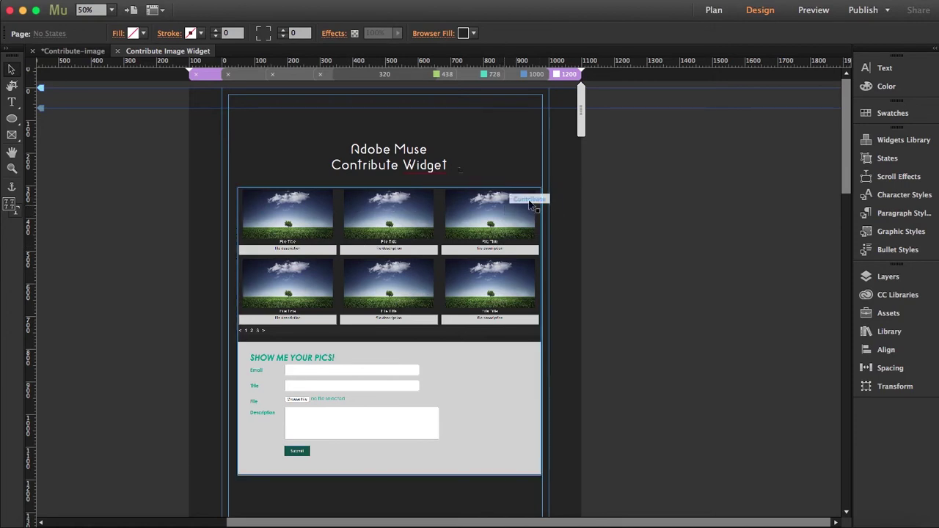
left_click(529, 205)
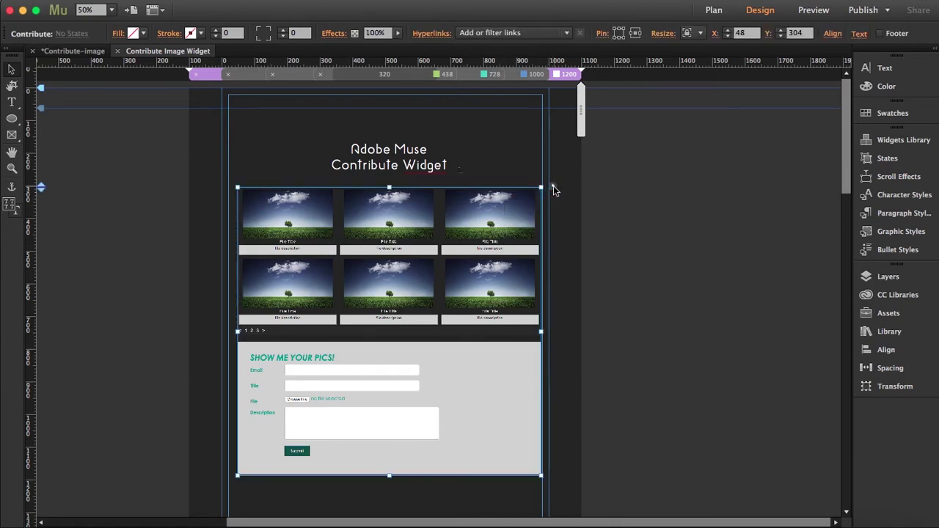
left_click(553, 185)
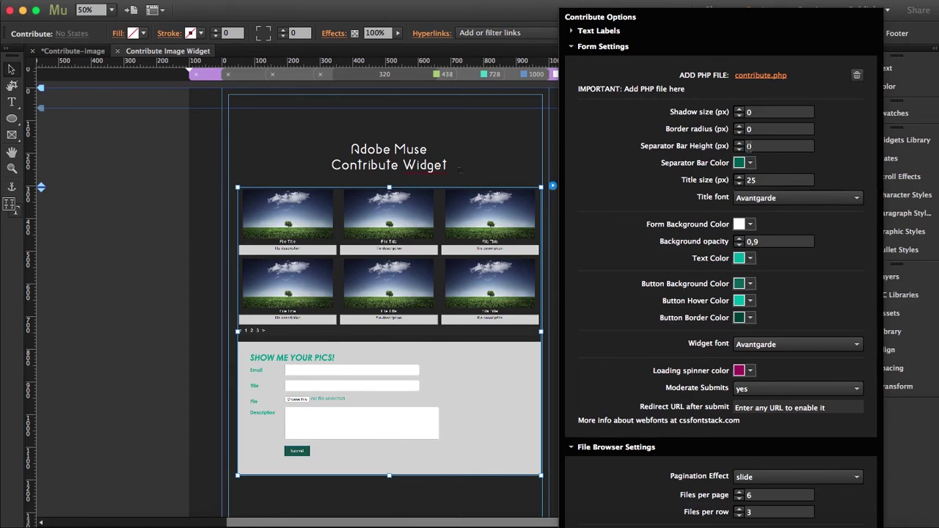
Return Separator Bar Height to 0 and bring up the loading spinner colour picker
left_click(739, 144)
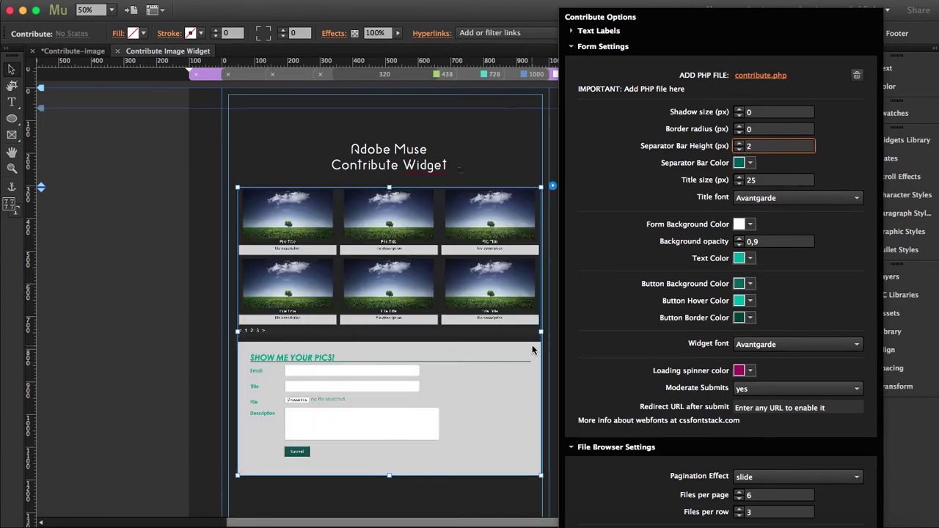
left_click(721, 147)
type("0")
left_click(751, 371)
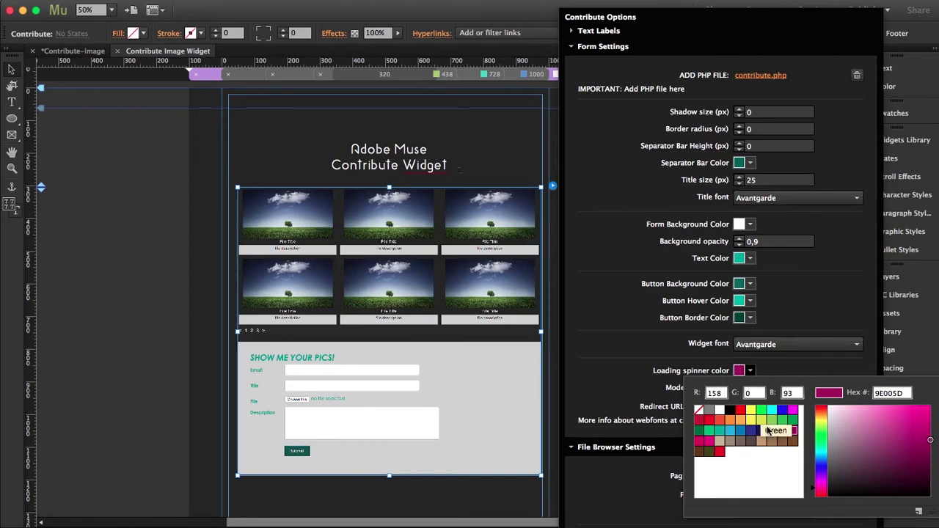
Close the loading spinner colour picker, keeping 9E005D, and keep Moderate Submits at yes
left_click(685, 353)
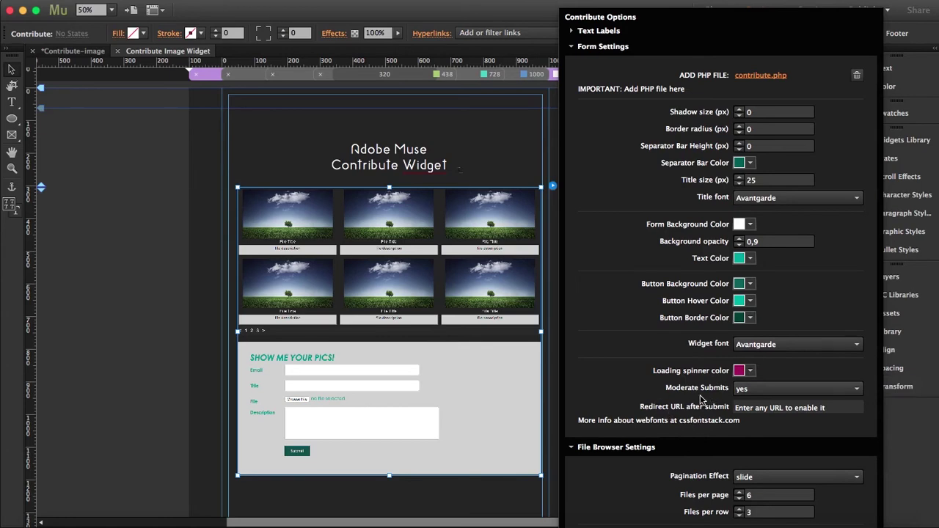
left_click(767, 389)
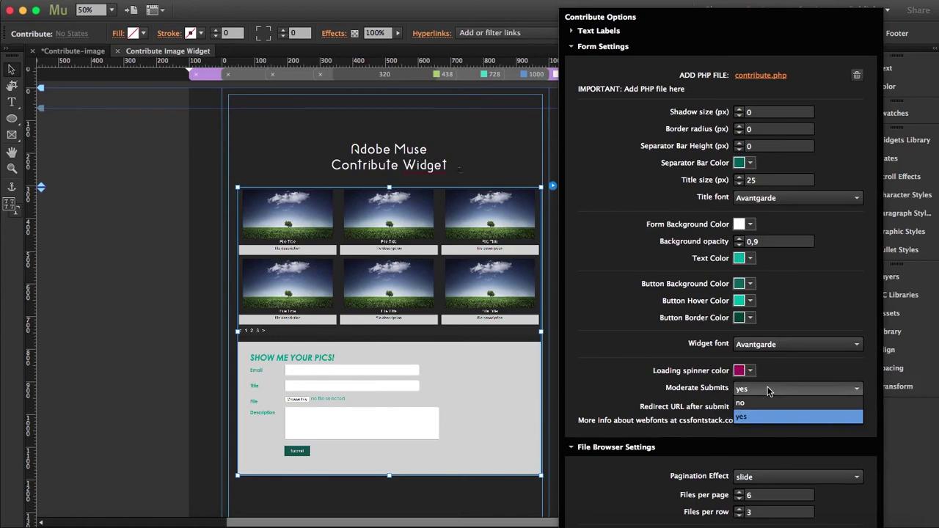
left_click(768, 391)
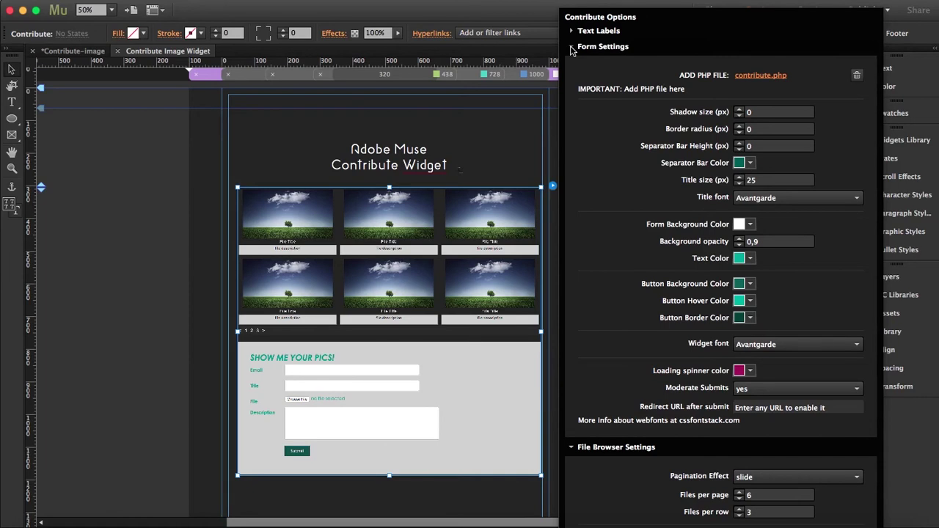
Collapse Form Settings and File Browser Settings, then switch to contribute.php in Sublime Text
left_click(572, 46)
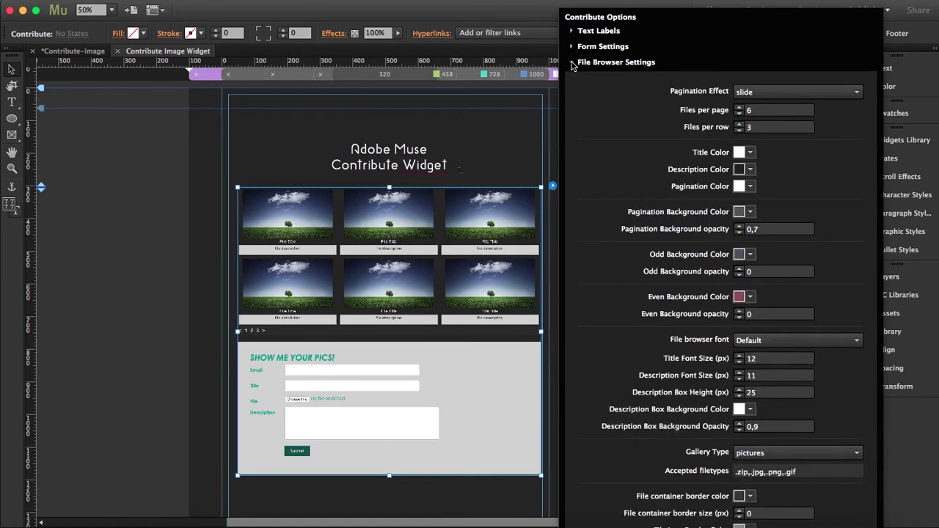
left_click(571, 62)
left_click(780, 525)
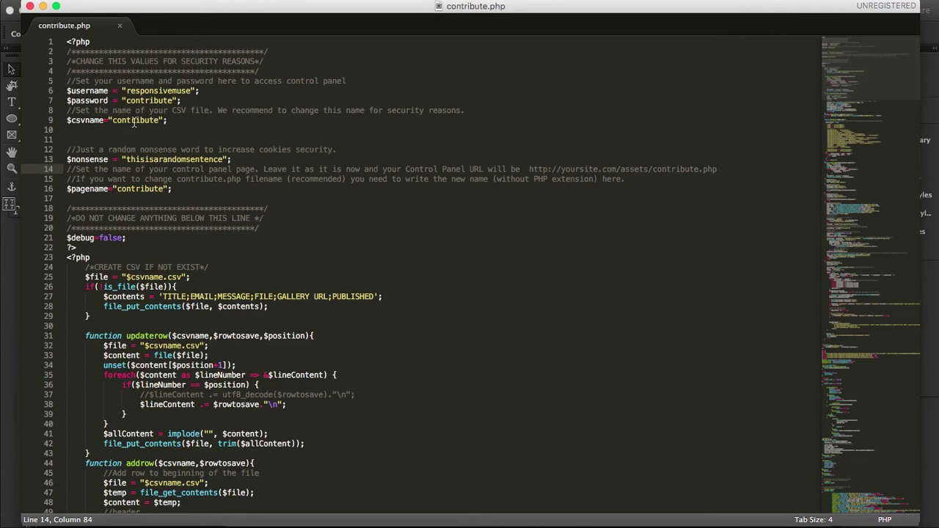
Select the $csvname value 'contribute' on line 9 of contribute.php
left_click_drag(111, 120, 160, 120)
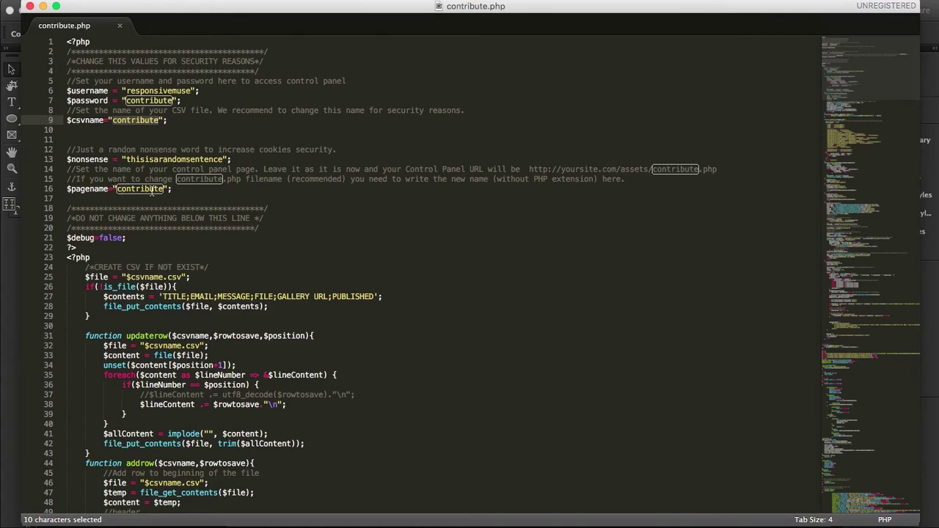
left_click(138, 189)
left_click(122, 189)
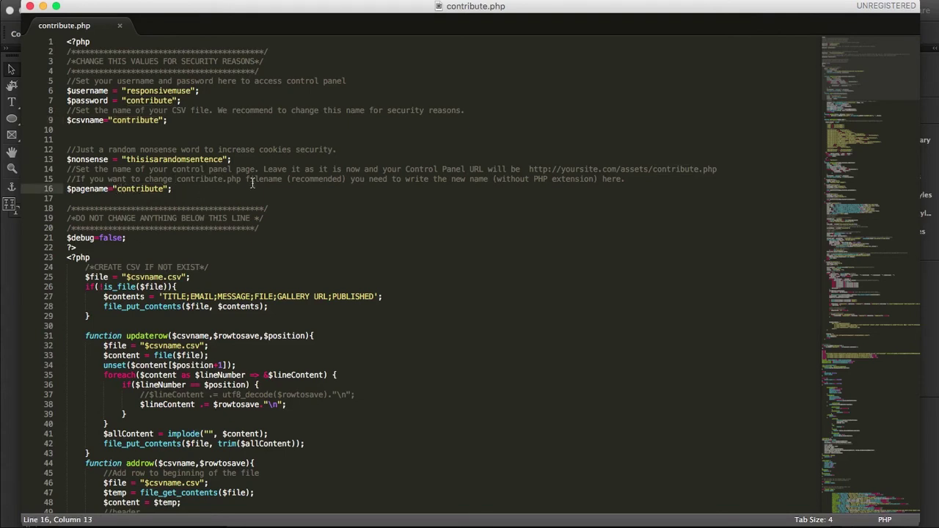
left_click(527, 168)
left_click_drag(528, 168, 618, 171)
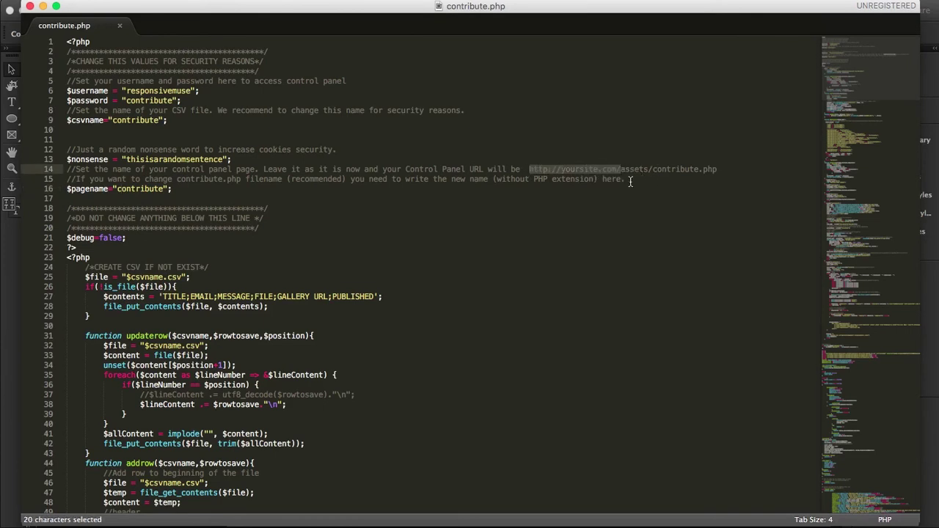
left_click(724, 179)
Select 'contribute' in the control panel URL, revisit the page name, then minimize Sublime Text
left_click(699, 162)
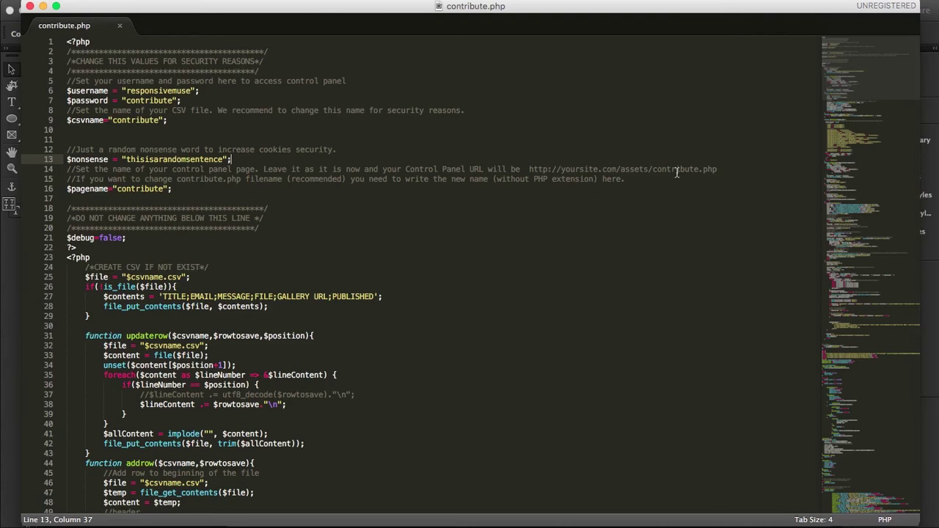
left_click_drag(652, 169, 698, 166)
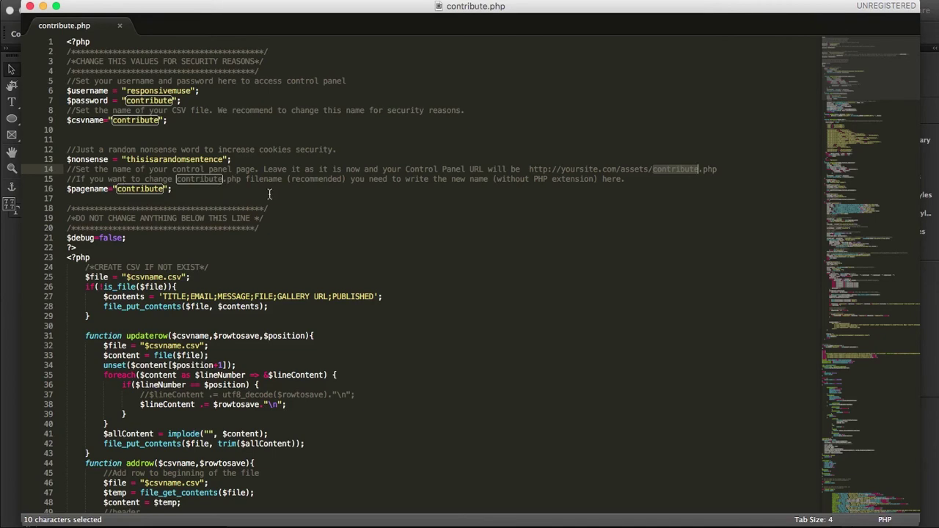
left_click(135, 189)
left_click(120, 189)
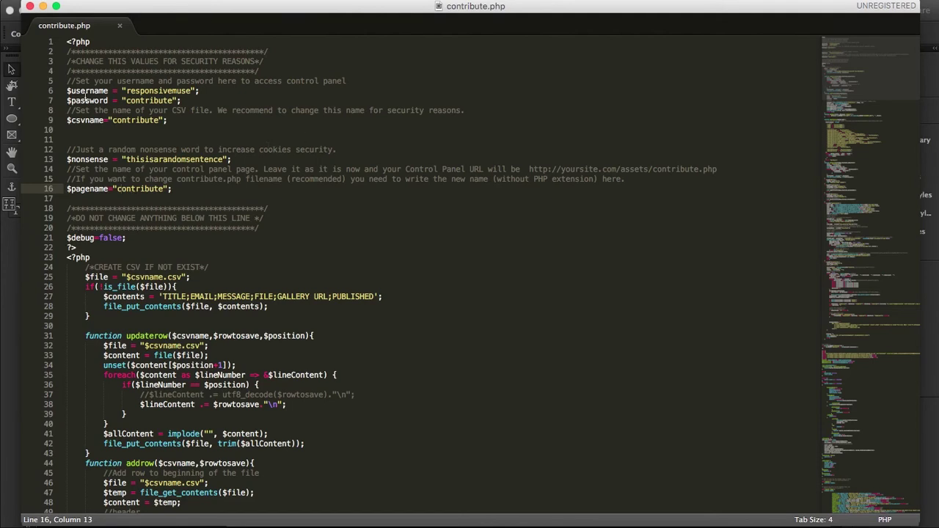
left_click(42, 8)
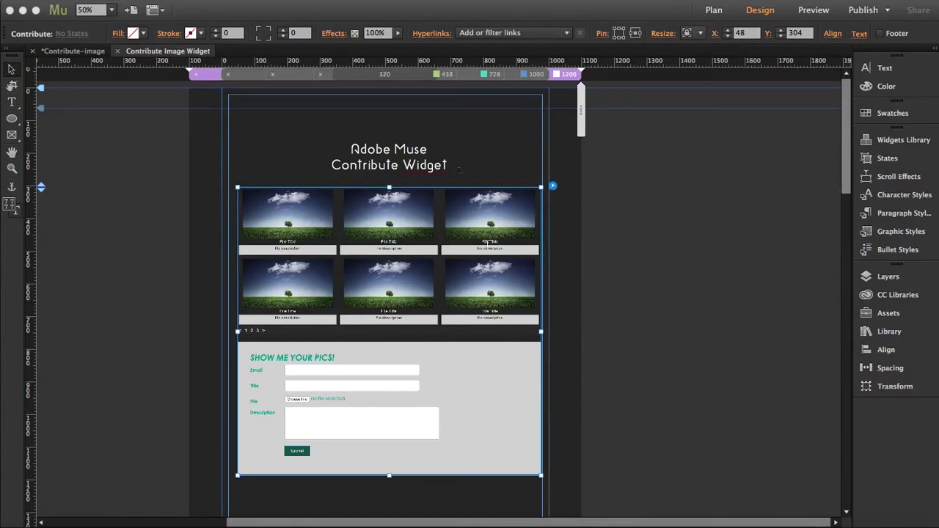
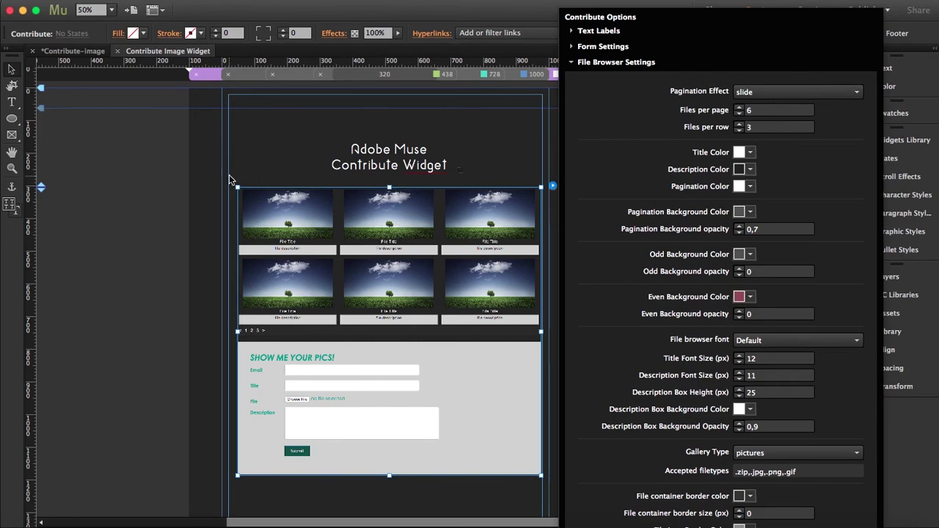
left_click(476, 236)
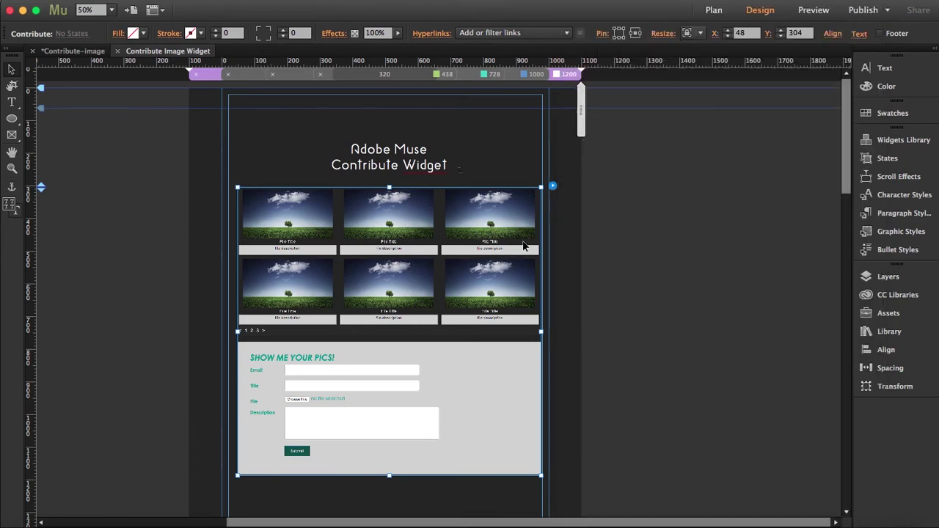
left_click(487, 213)
left_click(531, 74)
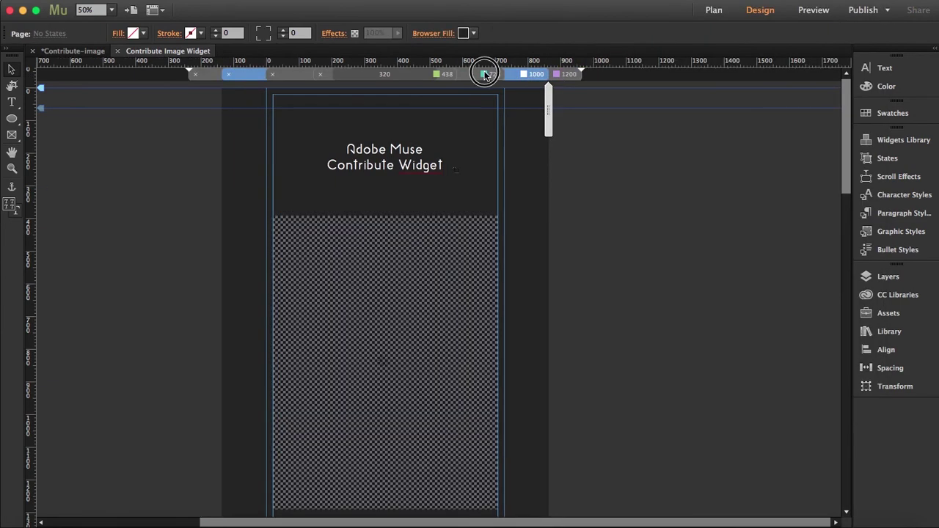
left_click(535, 74)
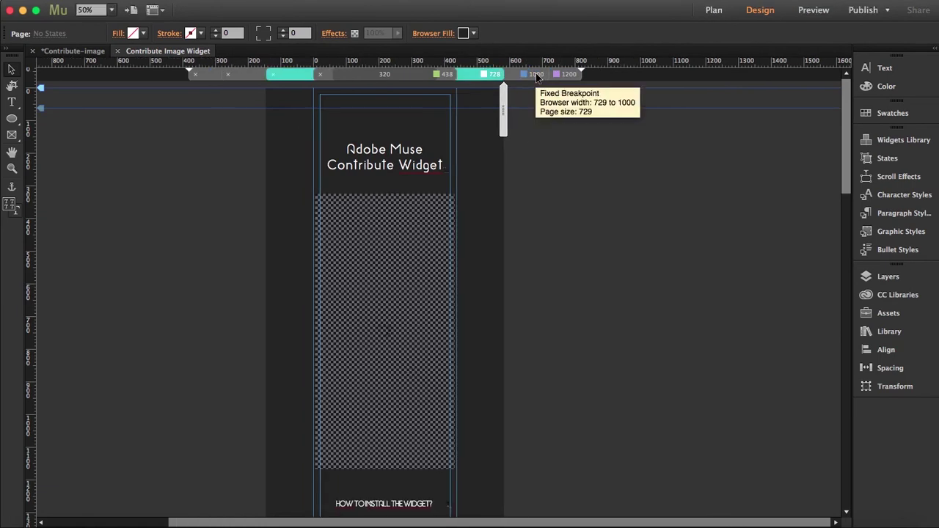
left_click(536, 75)
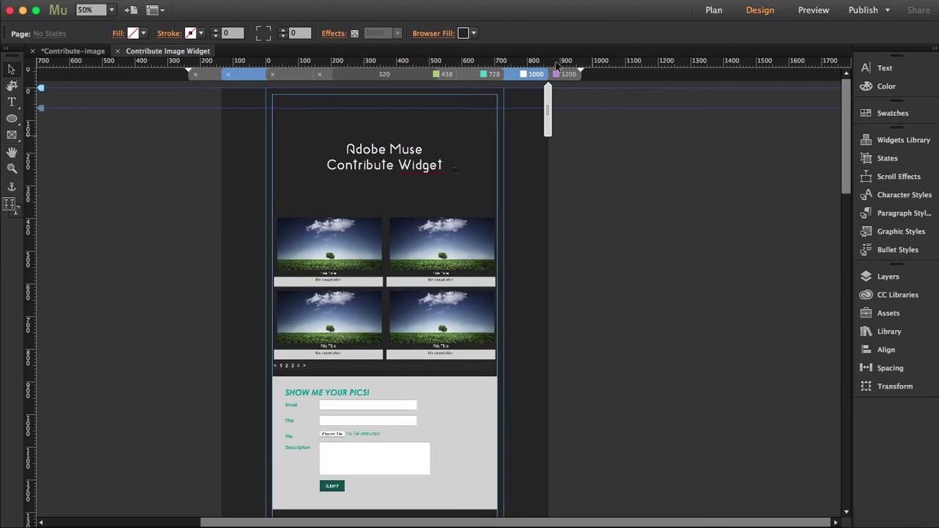
left_click(432, 292)
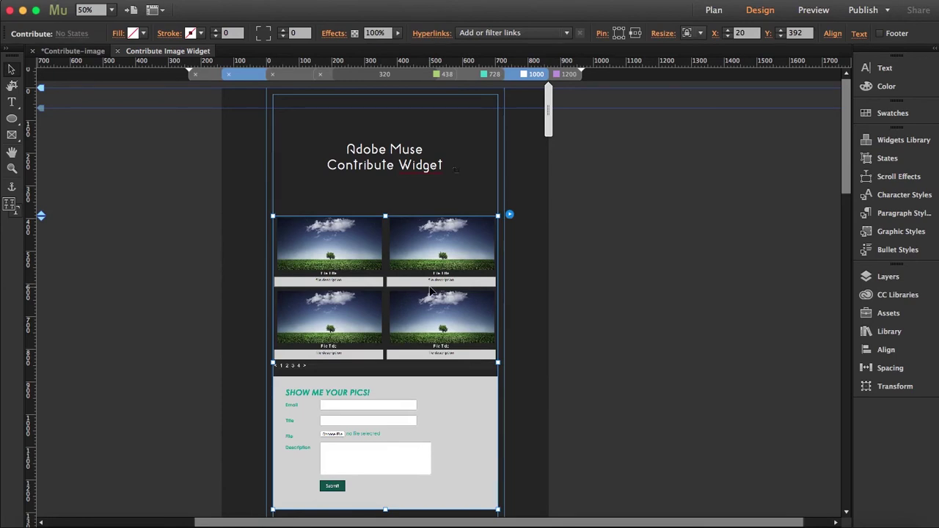
left_click(556, 75)
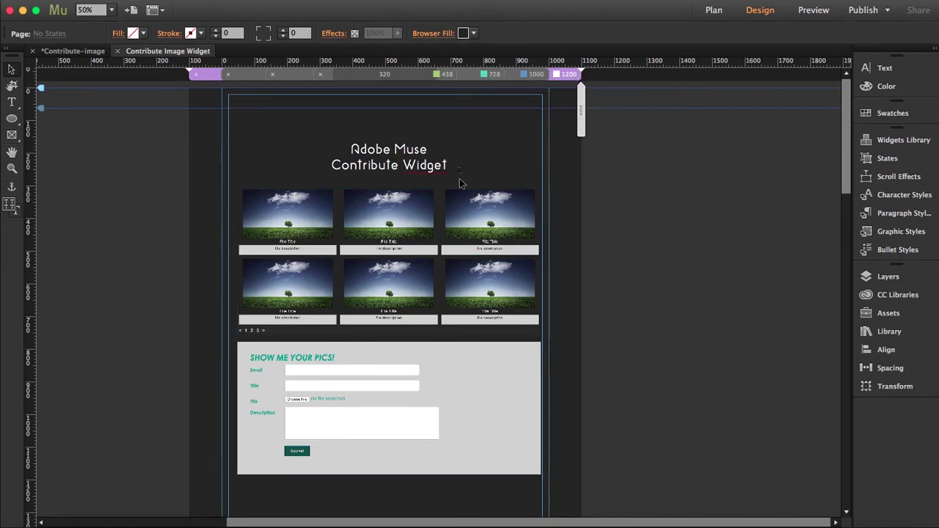
left_click(453, 304)
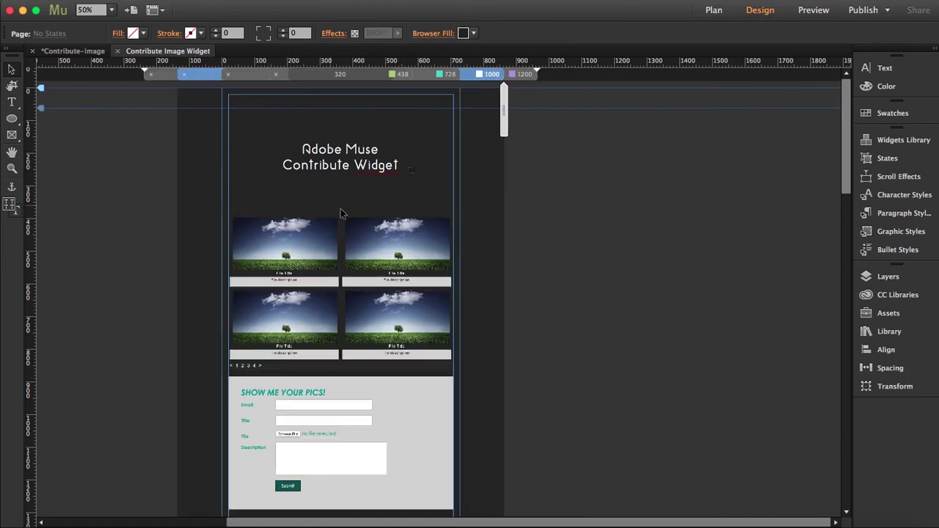
left_click(440, 74)
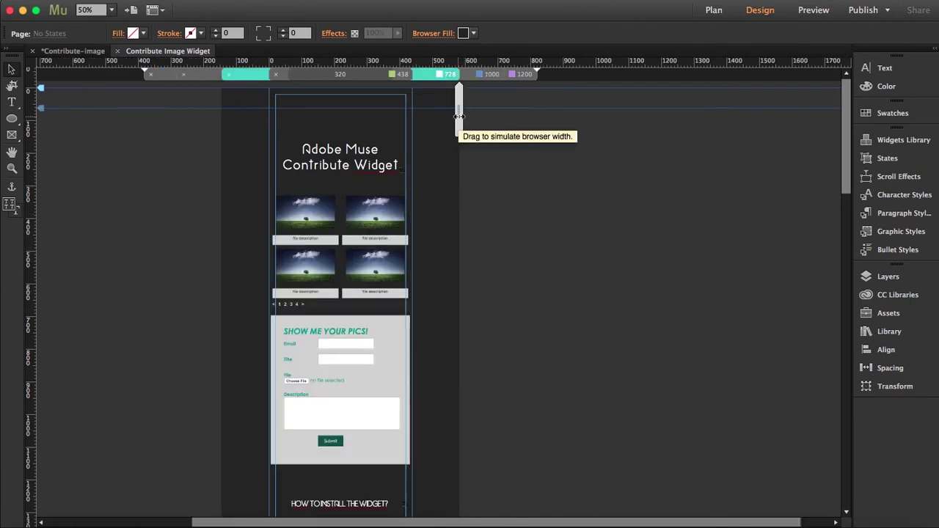
left_click(487, 74)
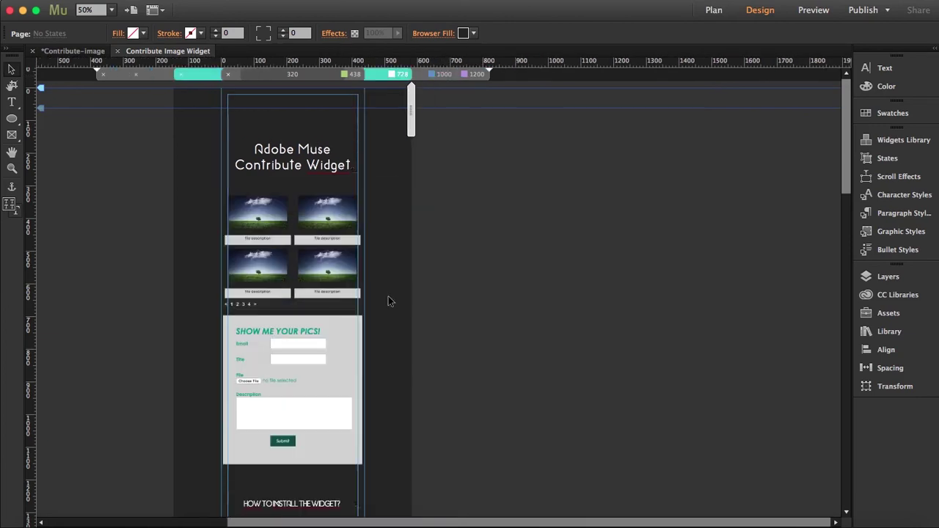
left_click(325, 268)
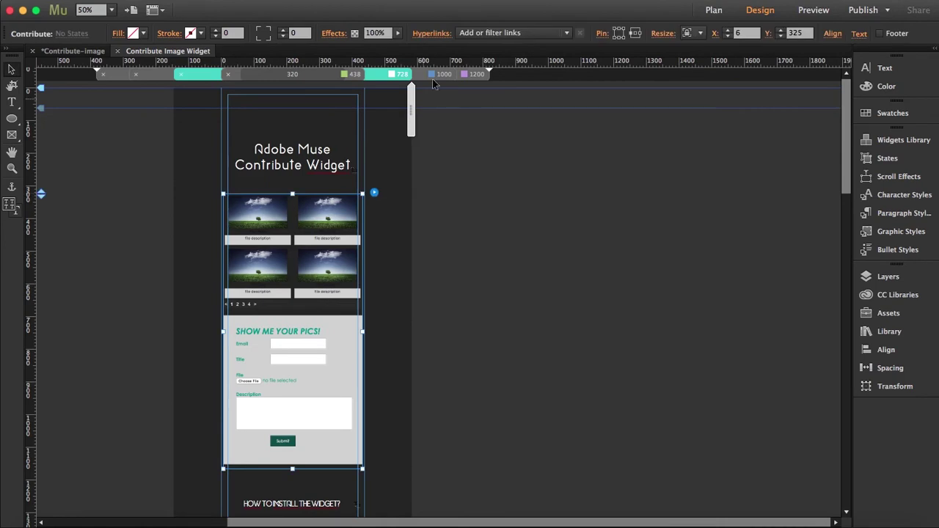
left_click(323, 76)
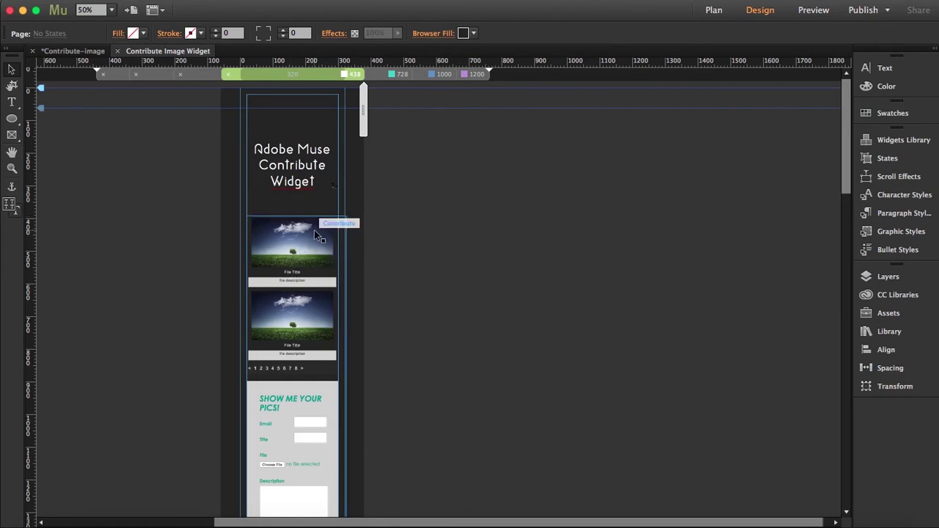
left_click(314, 229)
left_click(469, 75)
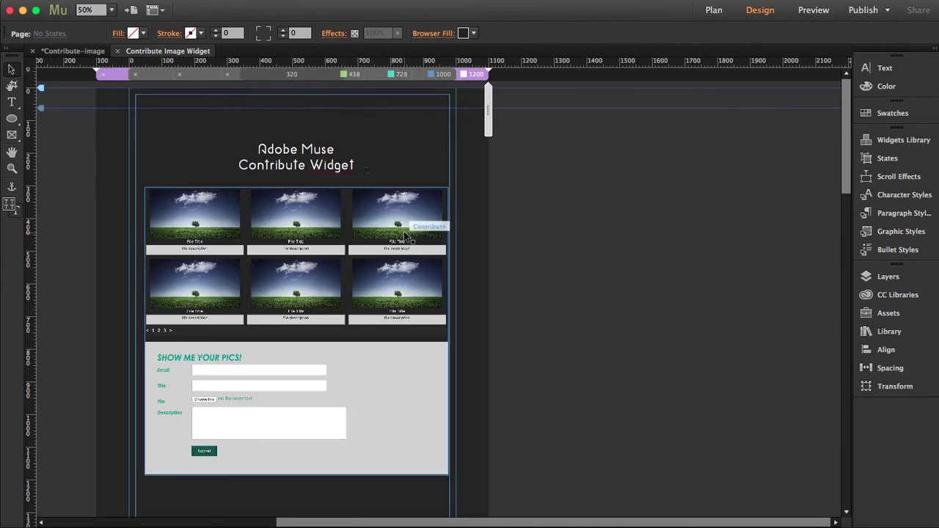
left_click(404, 234)
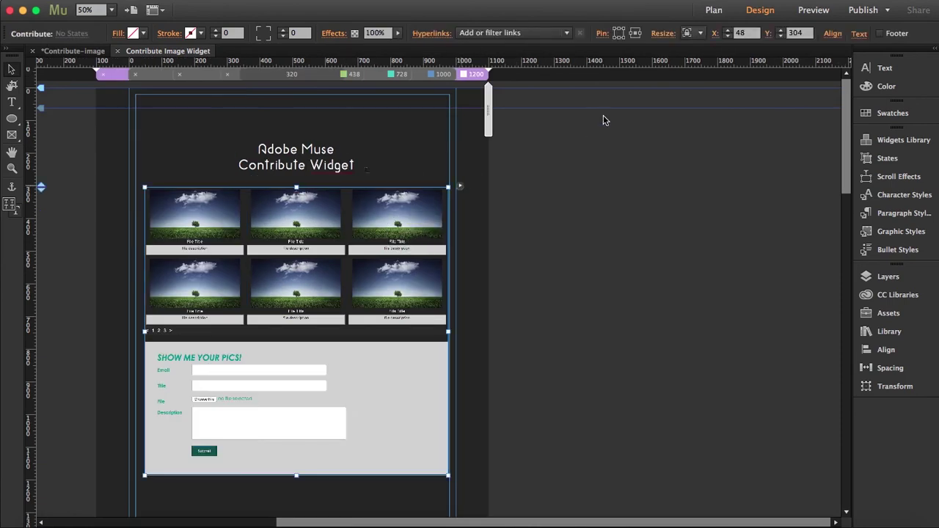
Open the gallery widget's Contribute Options and expand File Browser Settings
left_click(460, 186)
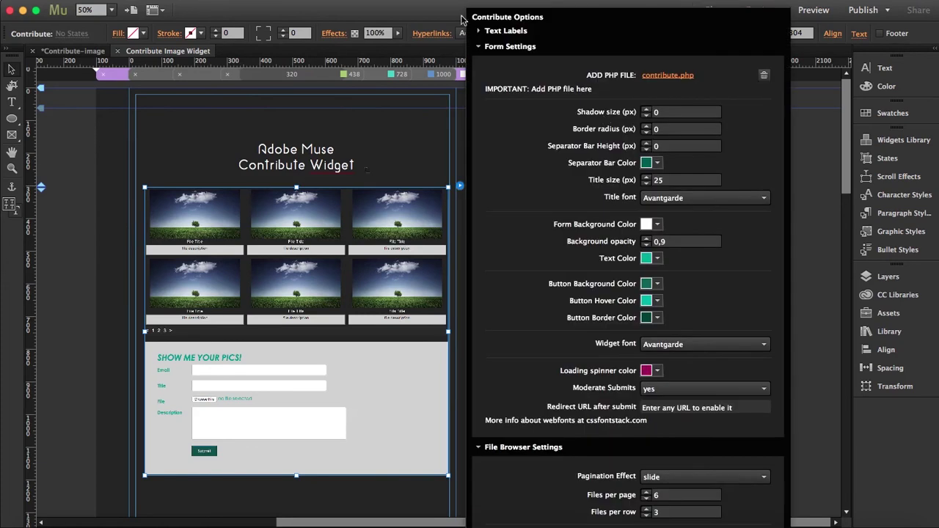
left_click(479, 46)
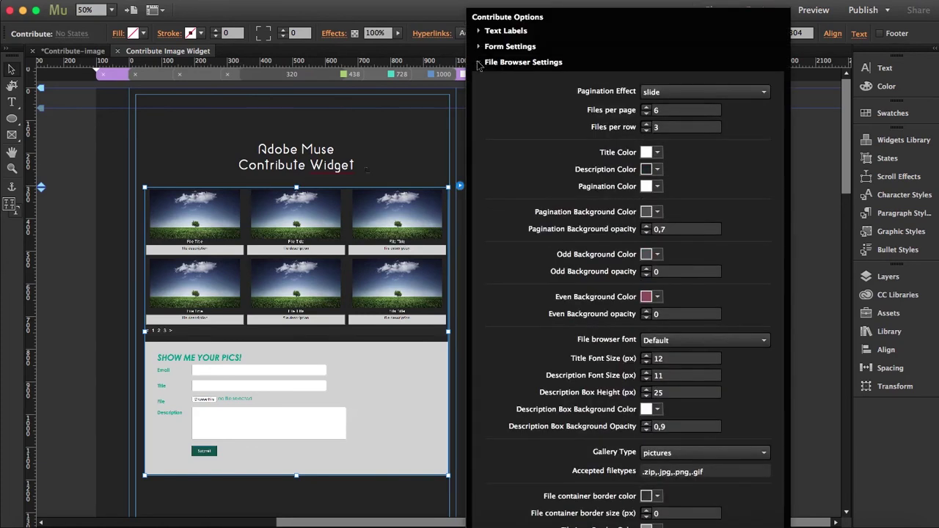
left_click(478, 62)
left_click(479, 235)
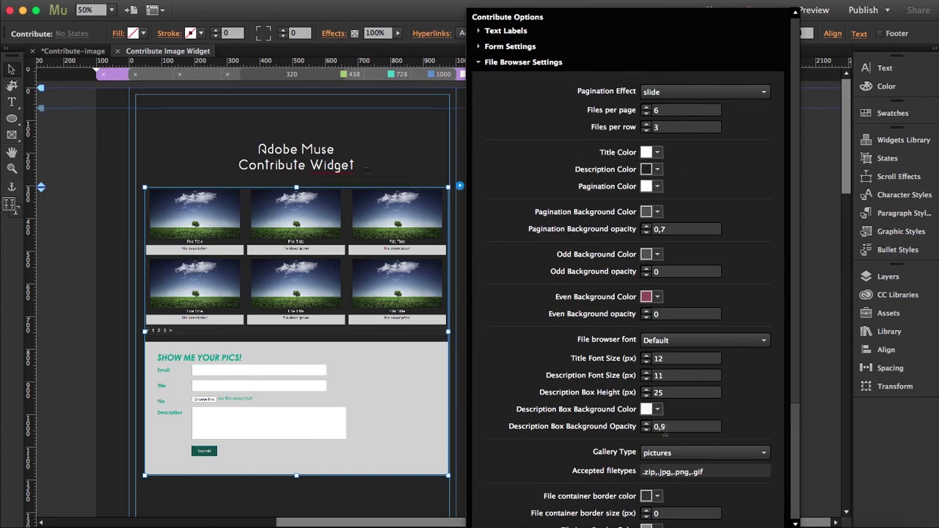
scroll(582, 437, "down", 3)
scroll(582, 437, "up", 3)
Set Odd and Even Background opacity to 1, then revert both to 0
left_click(664, 272)
type("1")
left_click(647, 314)
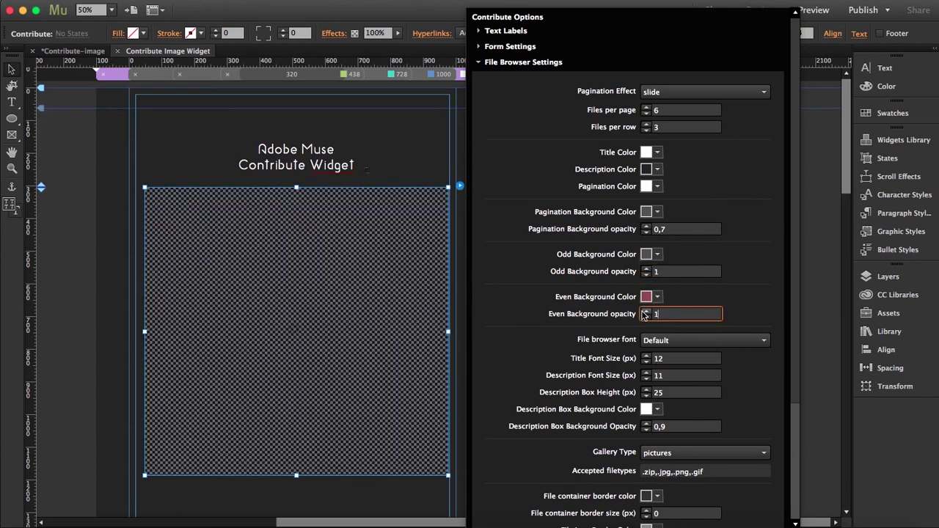
left_click(699, 273)
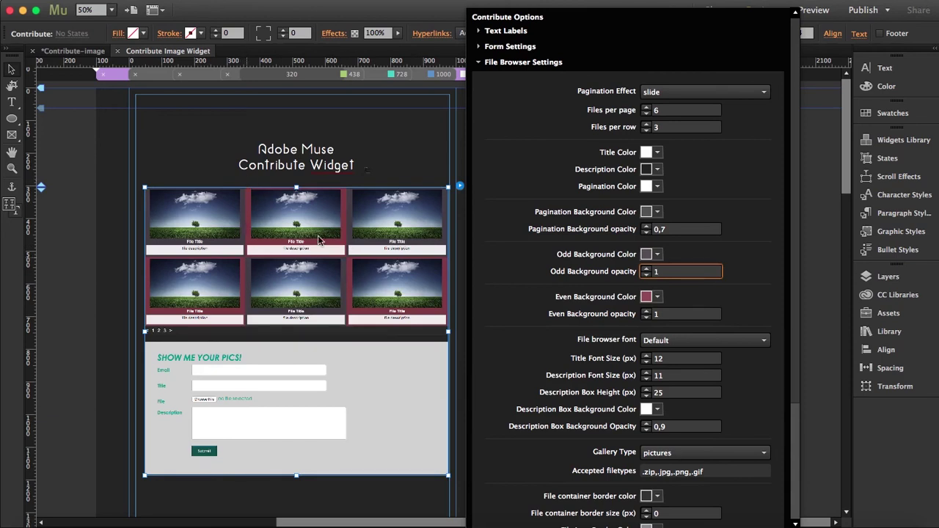
left_click_drag(663, 273, 645, 273)
left_click_drag(674, 314, 646, 315)
type("0")
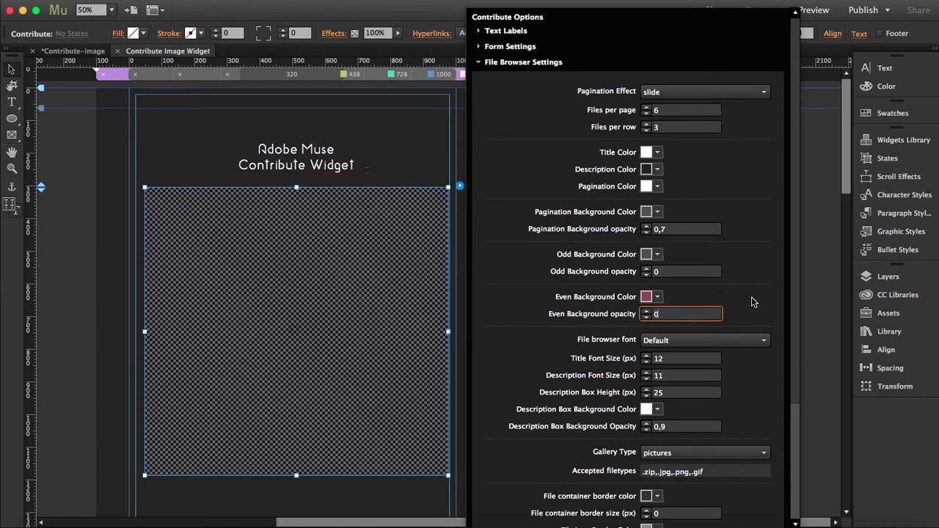
left_click(689, 270)
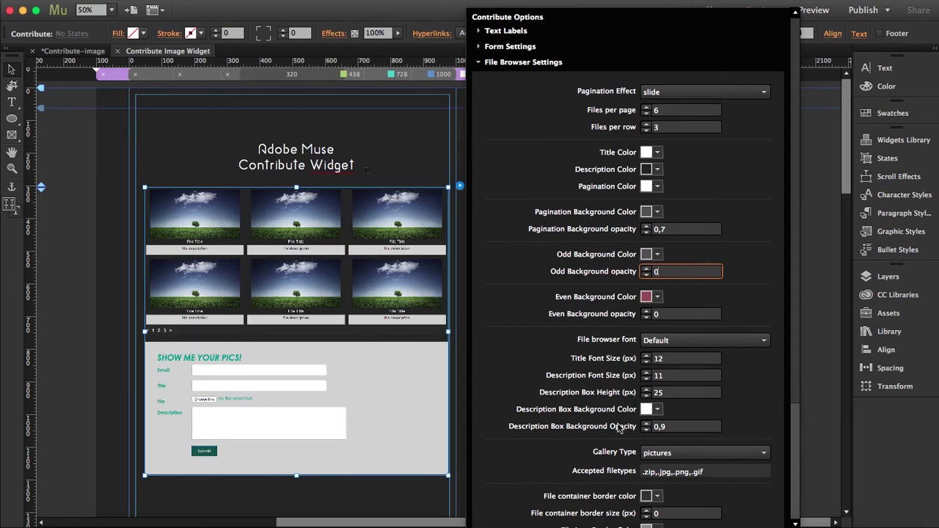
left_click_drag(792, 310, 788, 462)
left_click(679, 294)
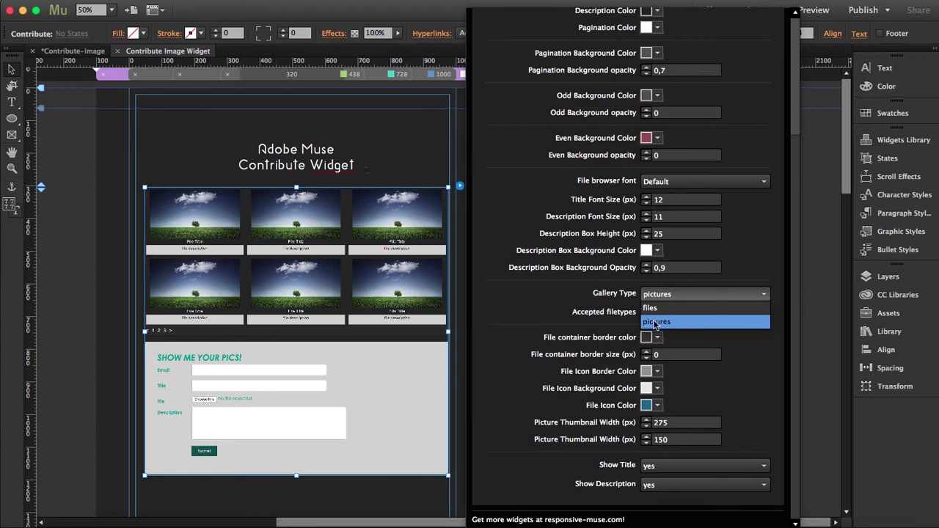
Keep Pictures as the gallery type and close the Contribute Options panel
left_click(602, 308)
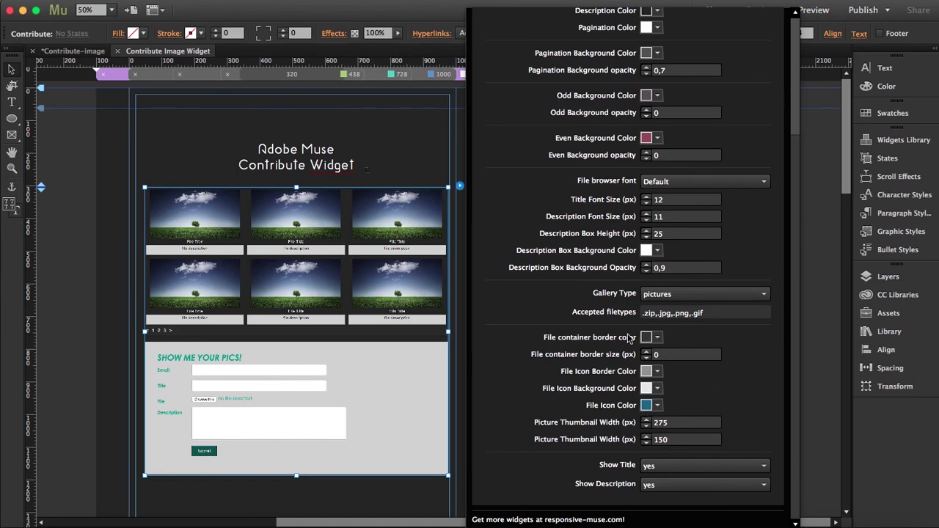
left_click(668, 294)
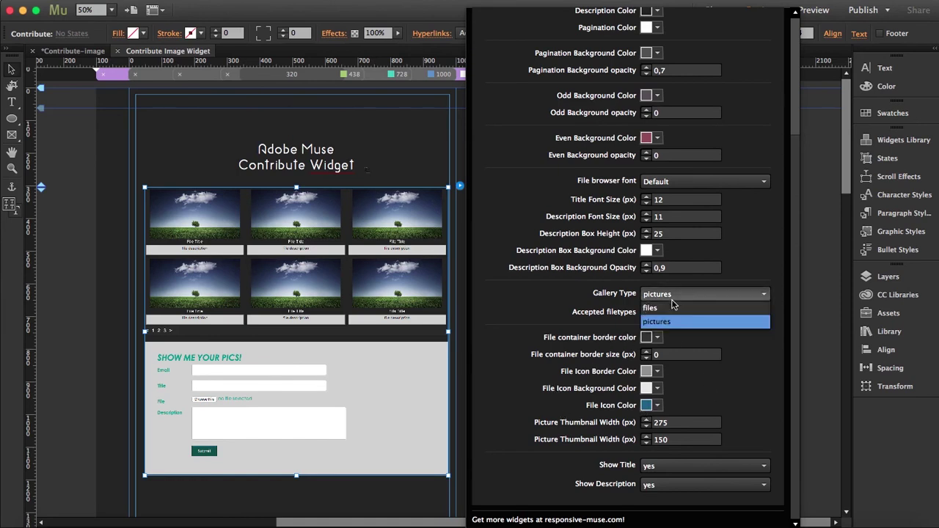
left_click(602, 345)
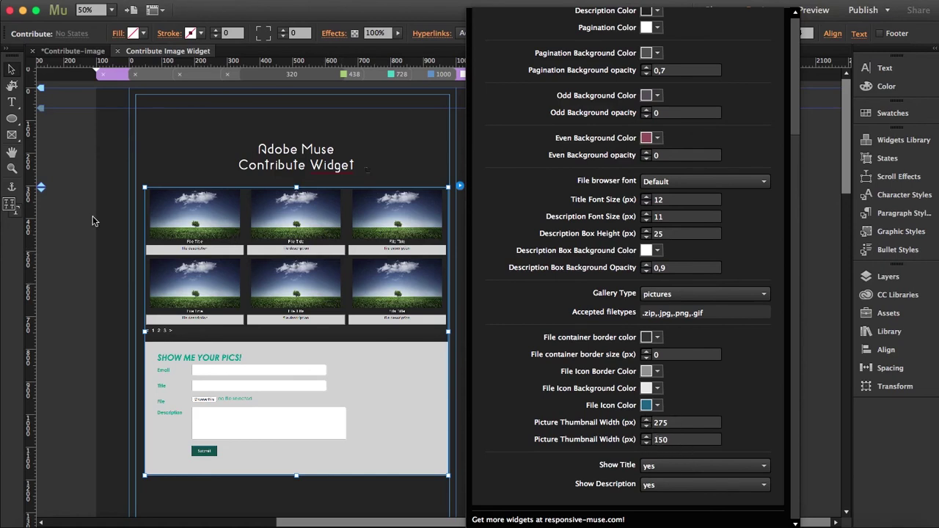
left_click(446, 250)
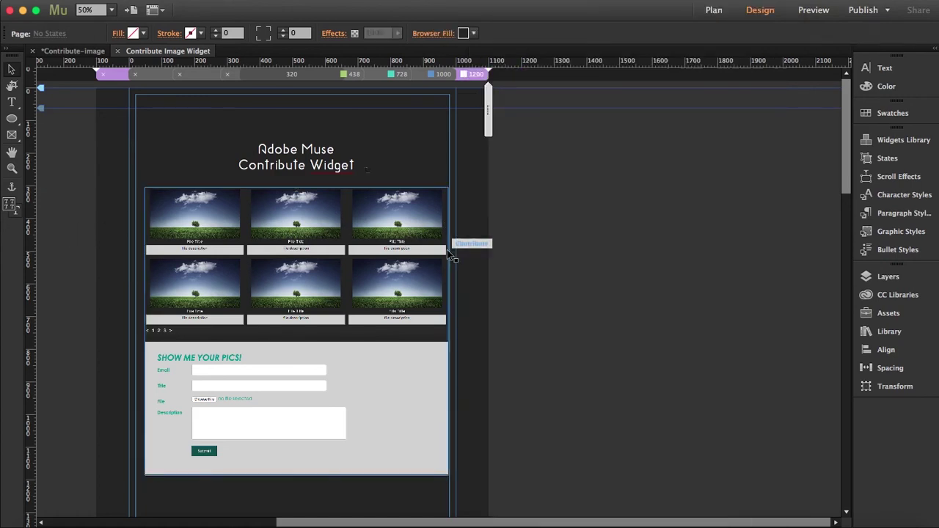
View the 1000 and 1200 layouts and reopen the widget's File Browser Settings
left_click(440, 74)
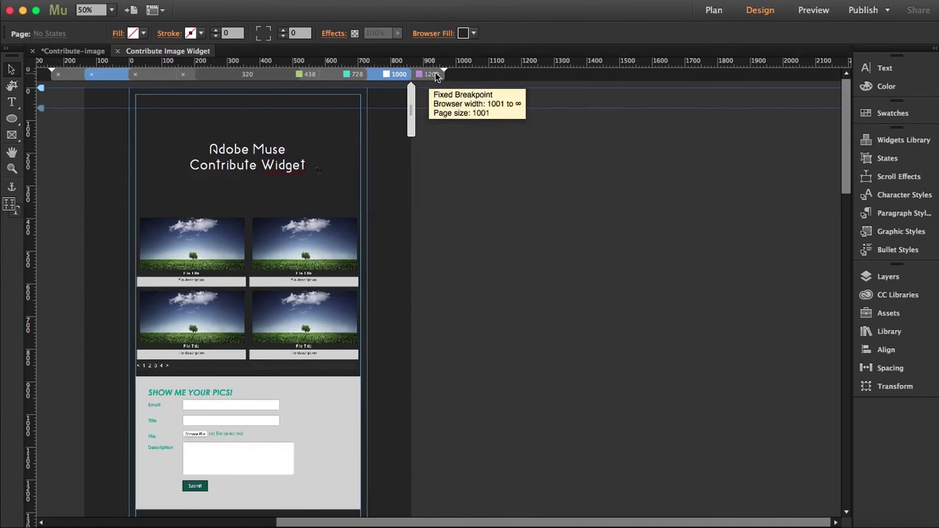
left_click(435, 74)
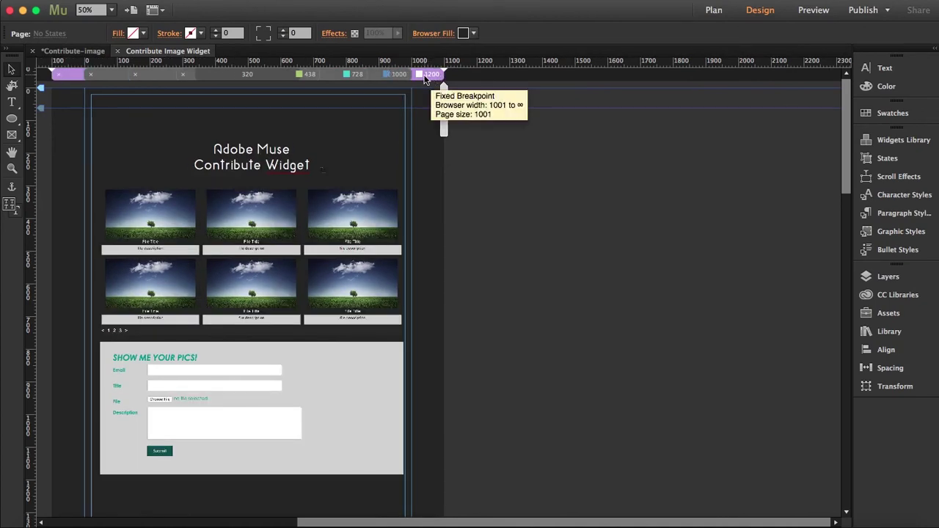
left_click(402, 190)
left_click(415, 187)
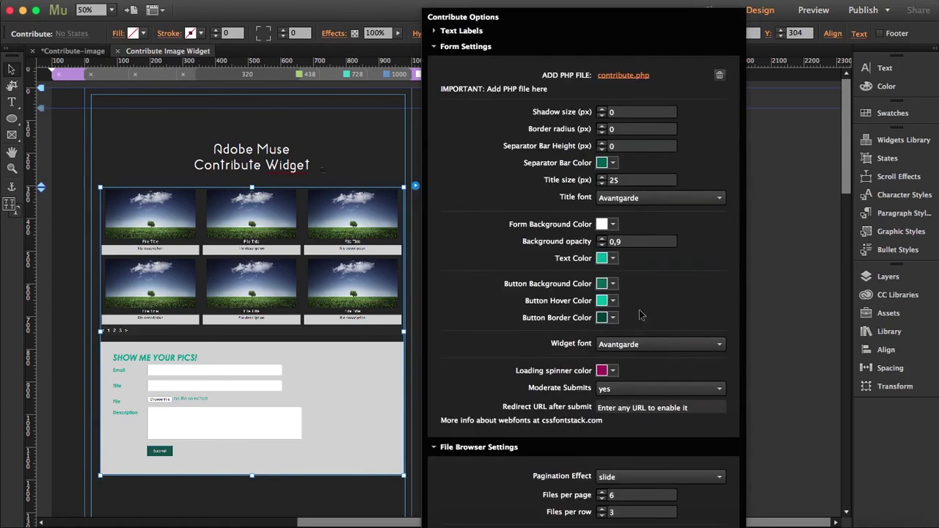
left_click(436, 48)
left_click(436, 63)
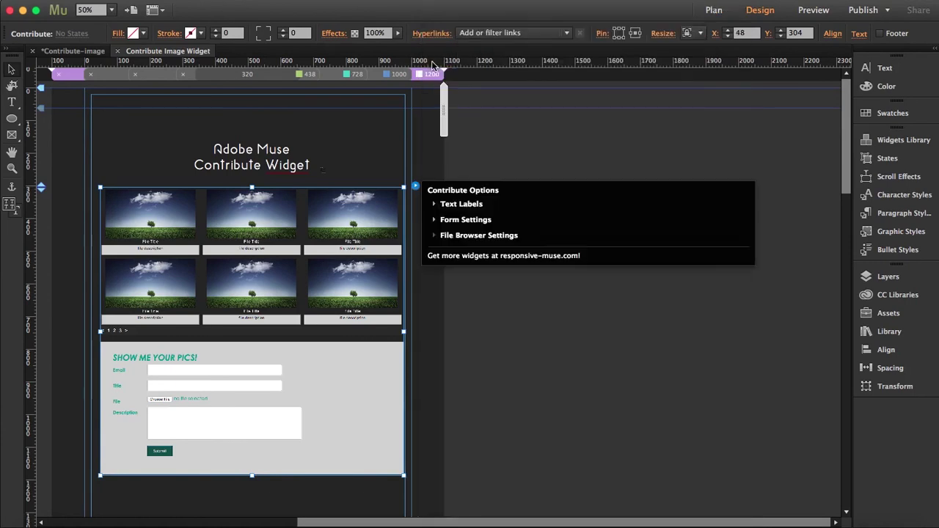
left_click(435, 235)
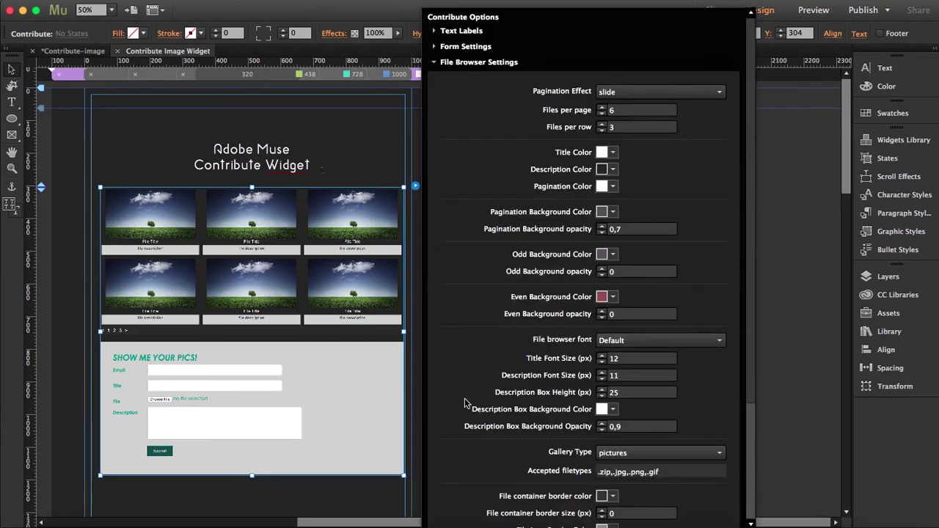
scroll(473, 407, "down", 5)
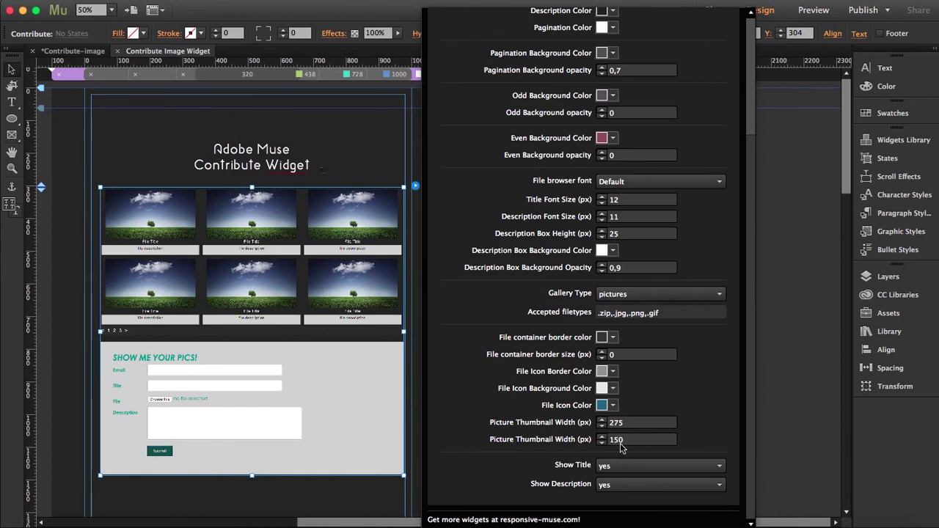
Keep Show Title set to yes, close the settings, and bring up Safari
left_click(624, 467)
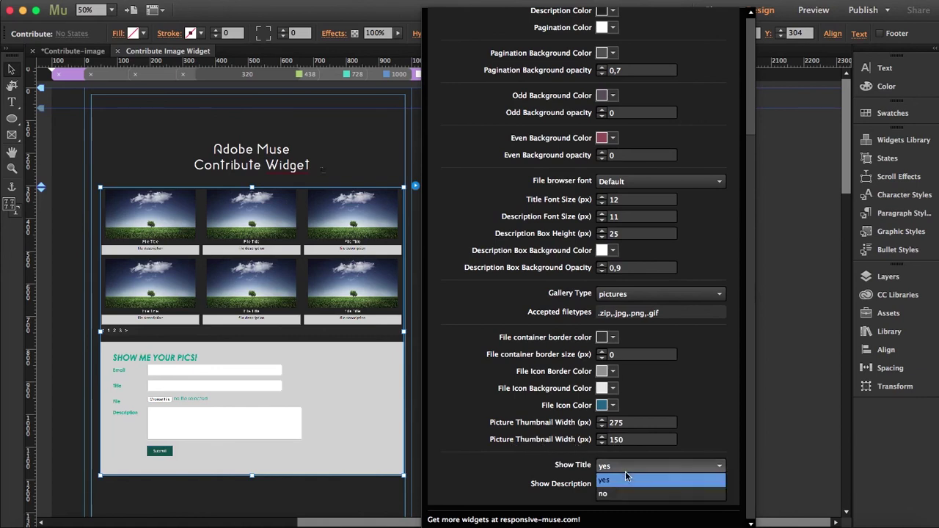
left_click(562, 486)
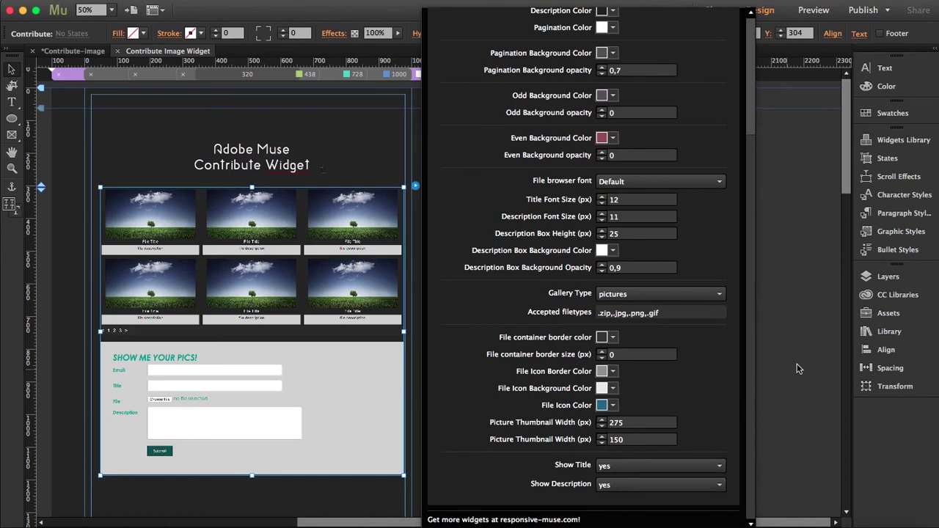
left_click(236, 498)
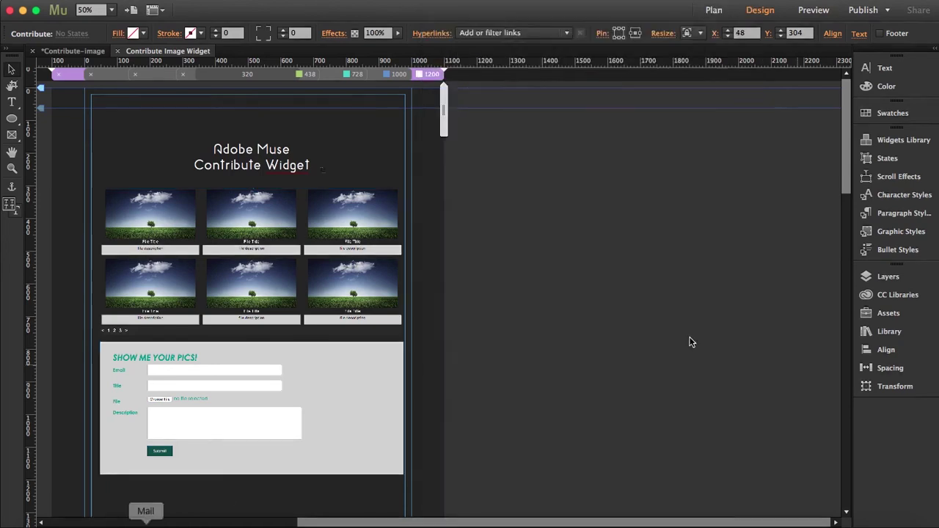
left_click(105, 520)
Enter the contributor's e-mail address in the form and attach the Desktop jpg image
scroll(657, 245, "down", 4)
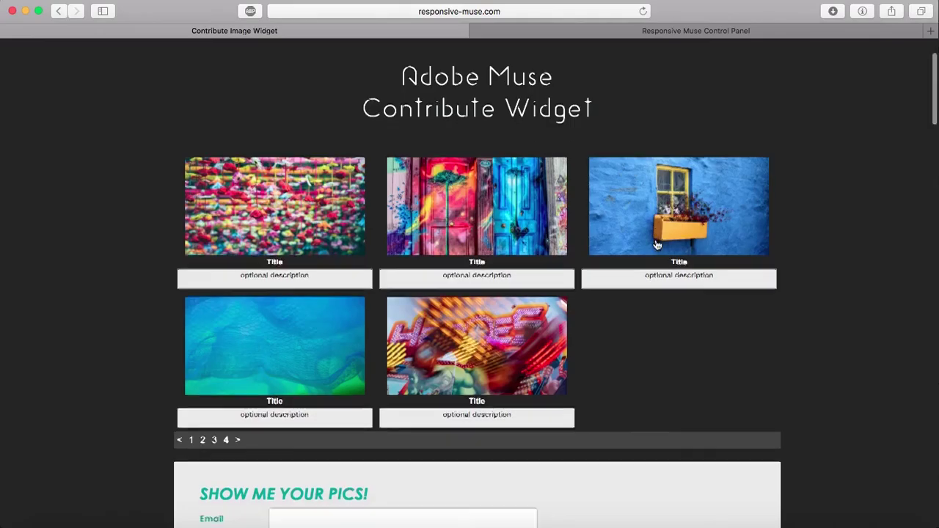
scroll(657, 245, "down", 3)
scroll(657, 245, "up", 5)
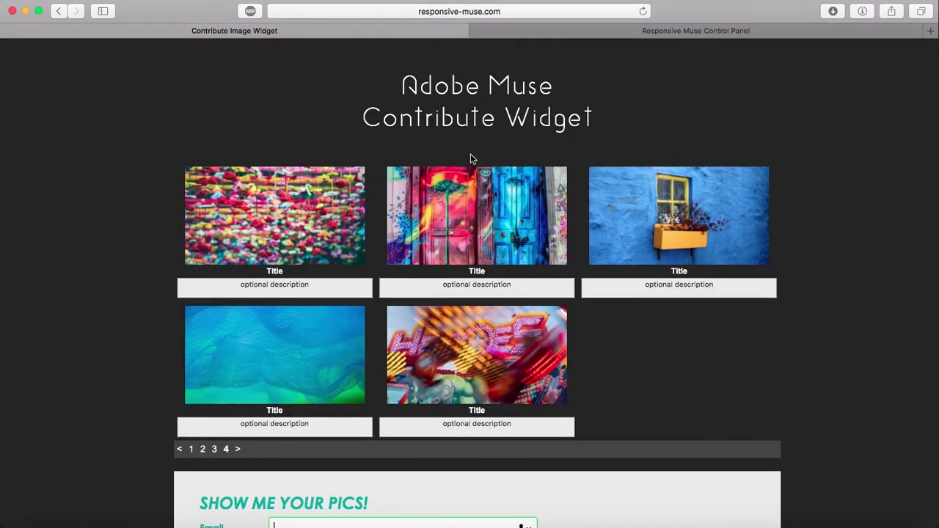
scroll(532, 251, "down", 5)
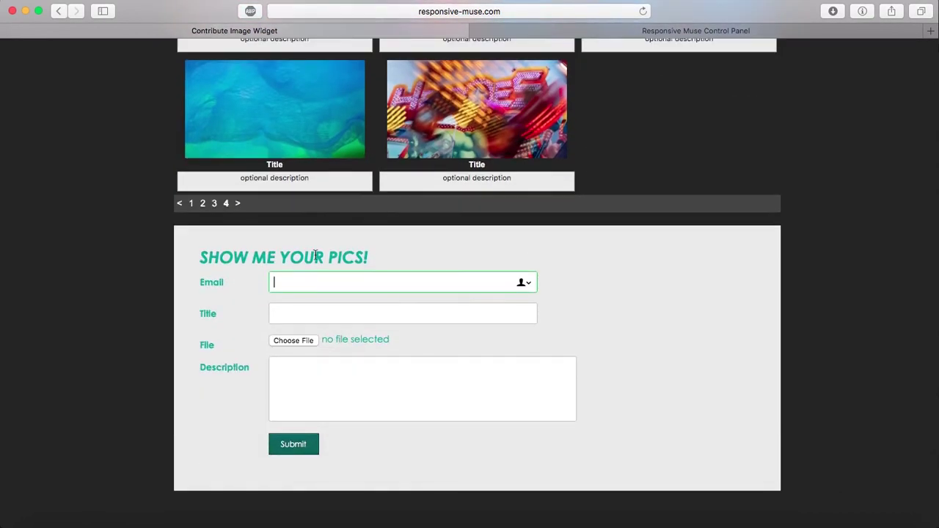
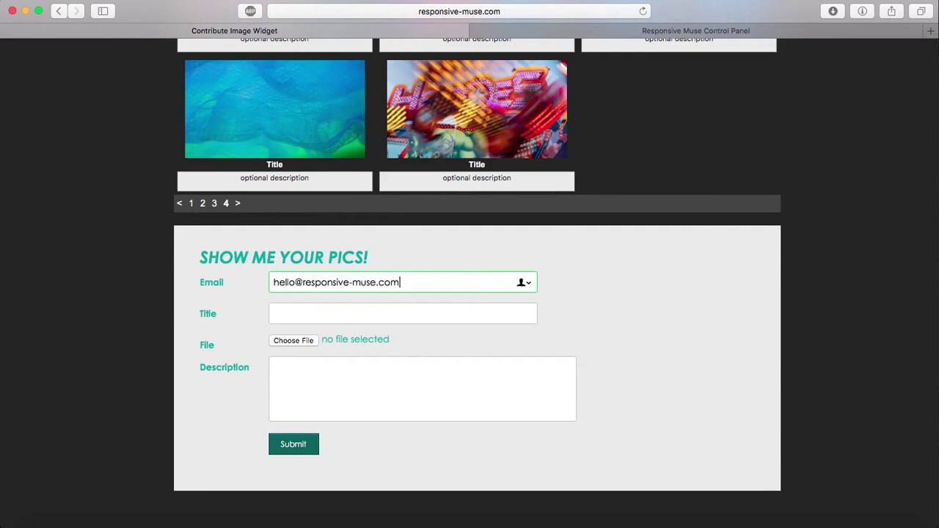
key("Tab")
left_click(279, 339)
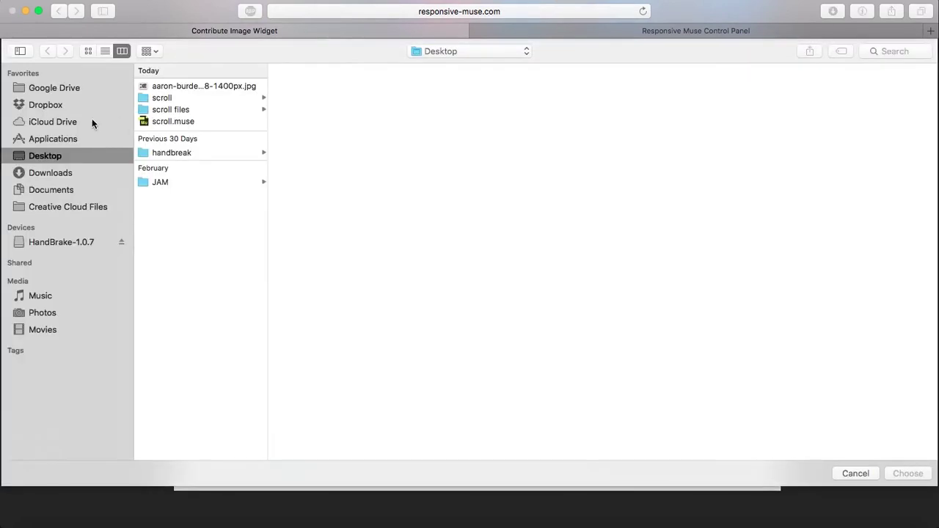
left_click(160, 88)
double_click(160, 88)
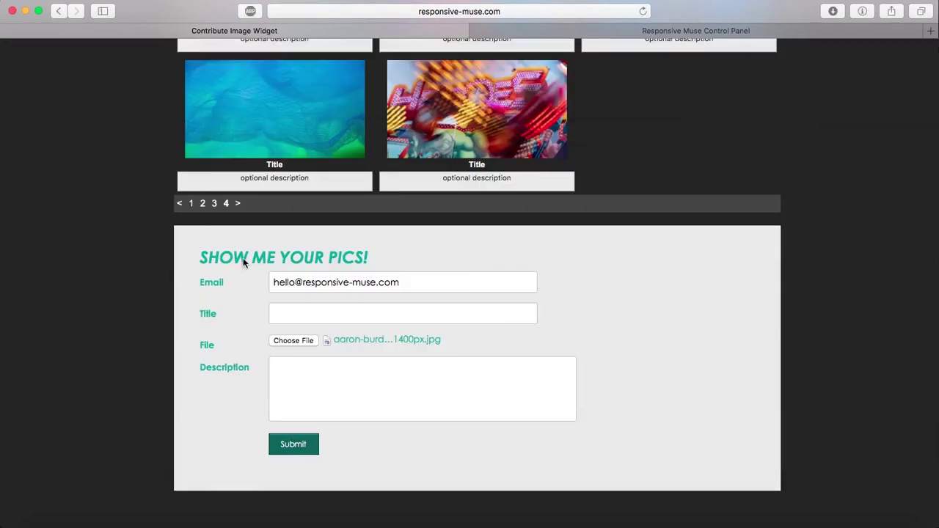
Title the photo 'Photo 1', describe it as 'my working desk.', and submit
left_click(305, 309)
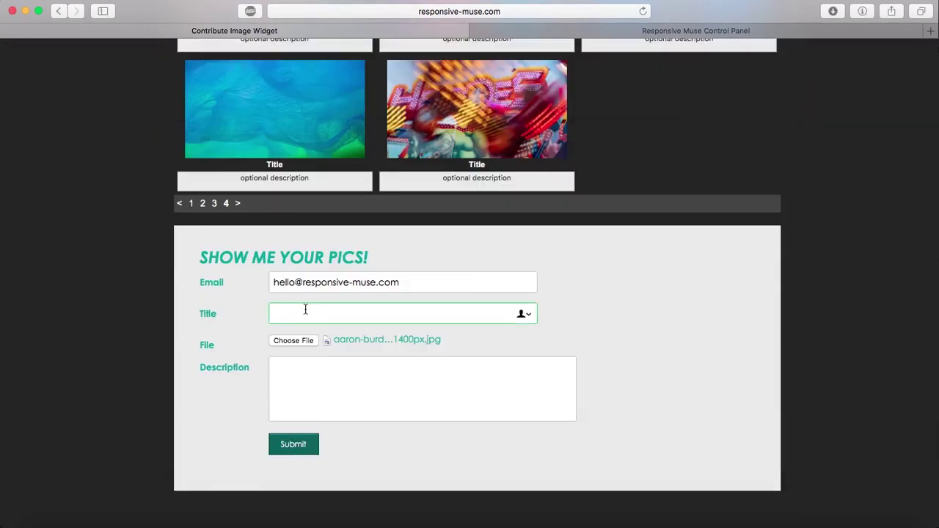
type("Photo 1")
left_click(334, 367)
type("m")
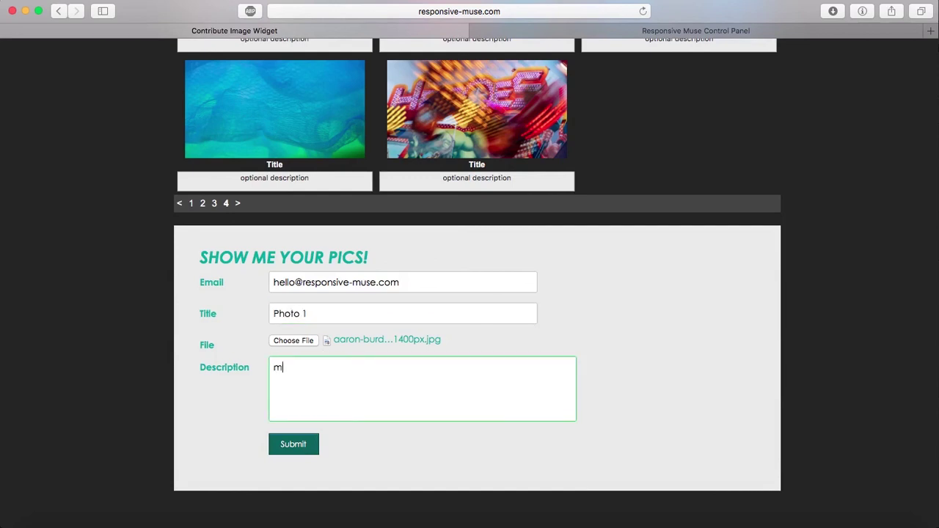
type("y working desk.")
left_click(296, 446)
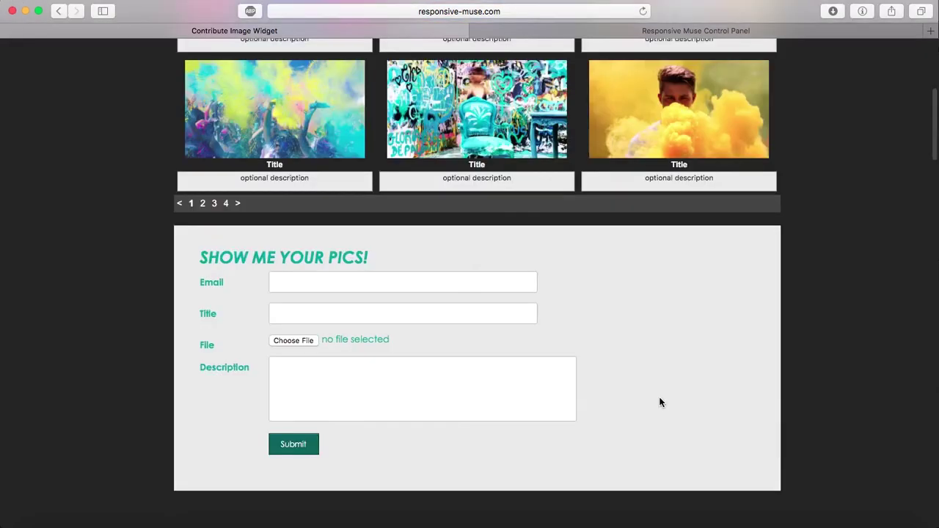
View gallery page 4, then switch to the Responsive Muse Control Panel tab
scroll(659, 402, "up", 5)
scroll(659, 402, "down", 2)
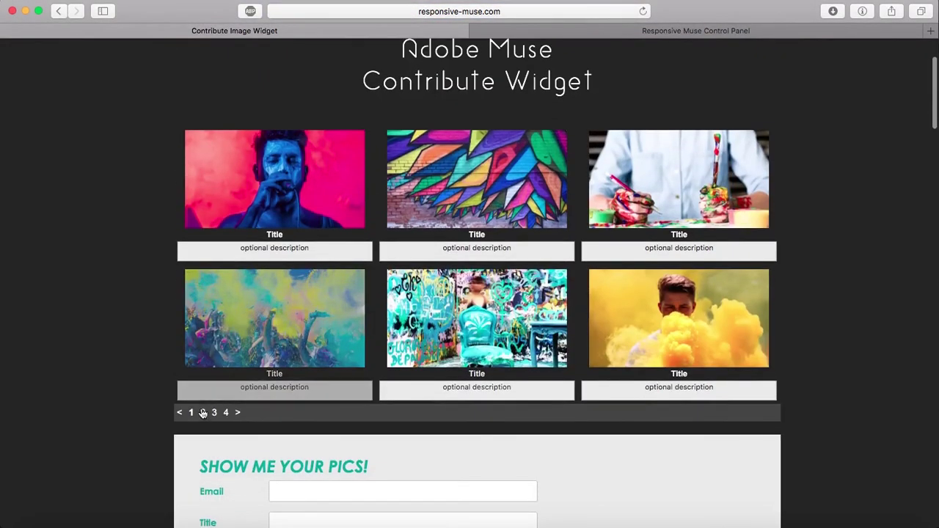
left_click(226, 413)
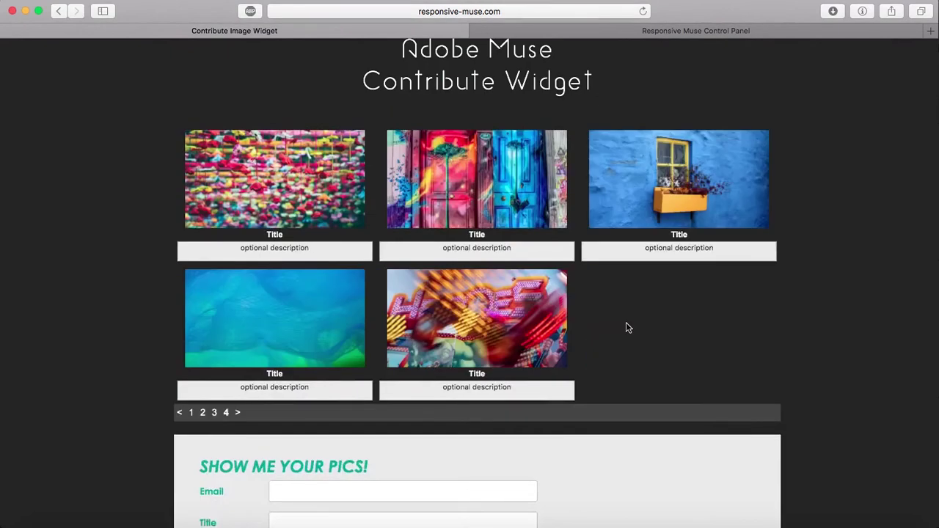
scroll(626, 322, "down", 2)
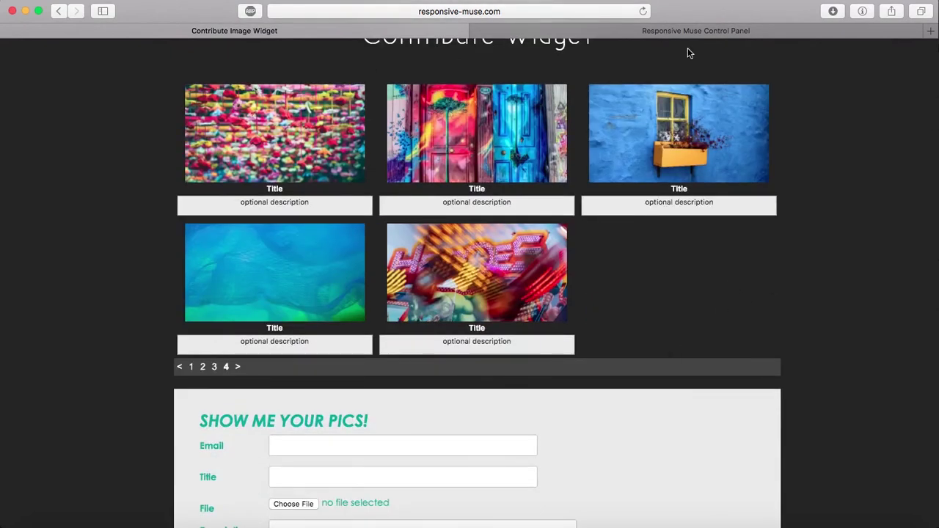
left_click(669, 31)
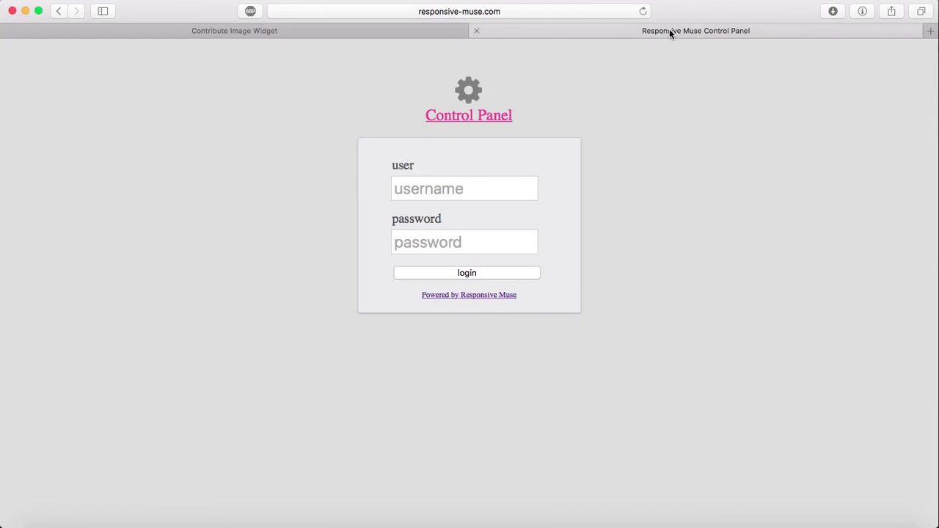
Log in with the control panel username and password, declining to save the password
left_click(430, 190)
type("respo")
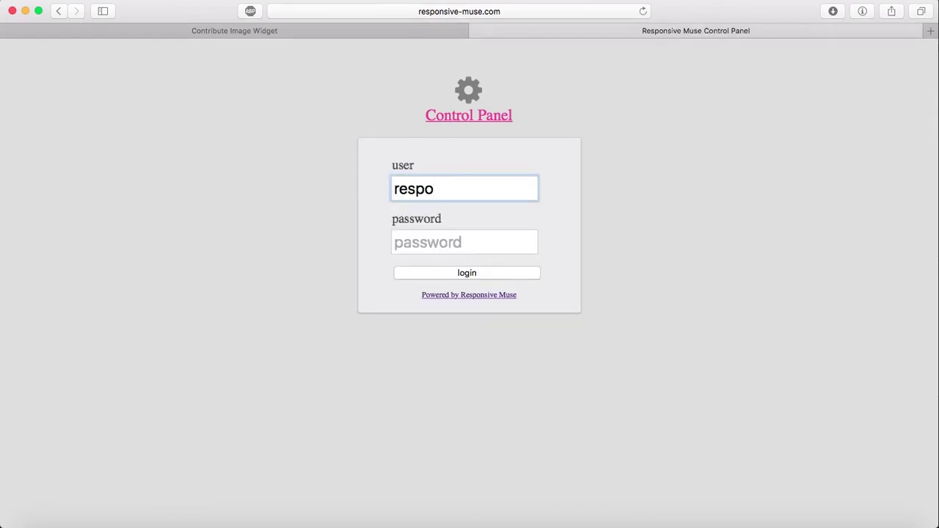
type("nsivemuse")
key("Tab")
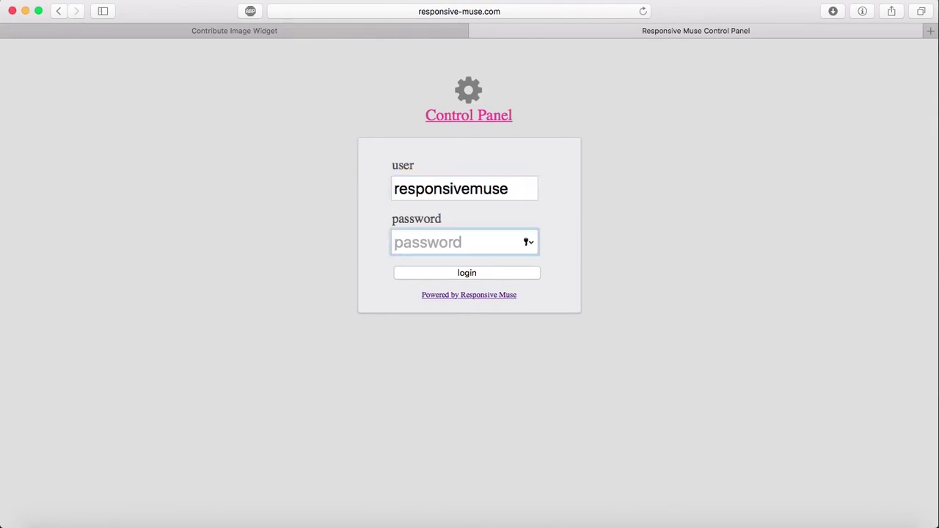
type("••••••••••")
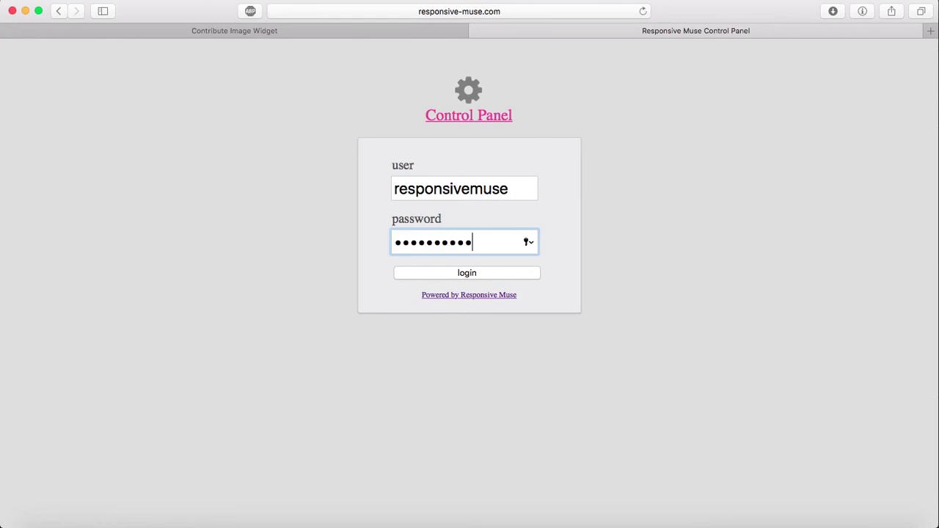
key("Return")
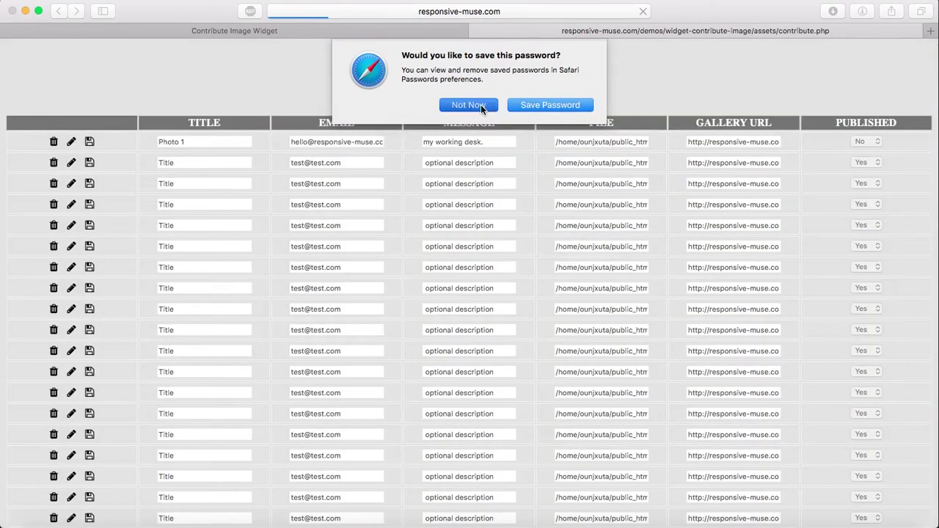
left_click(480, 104)
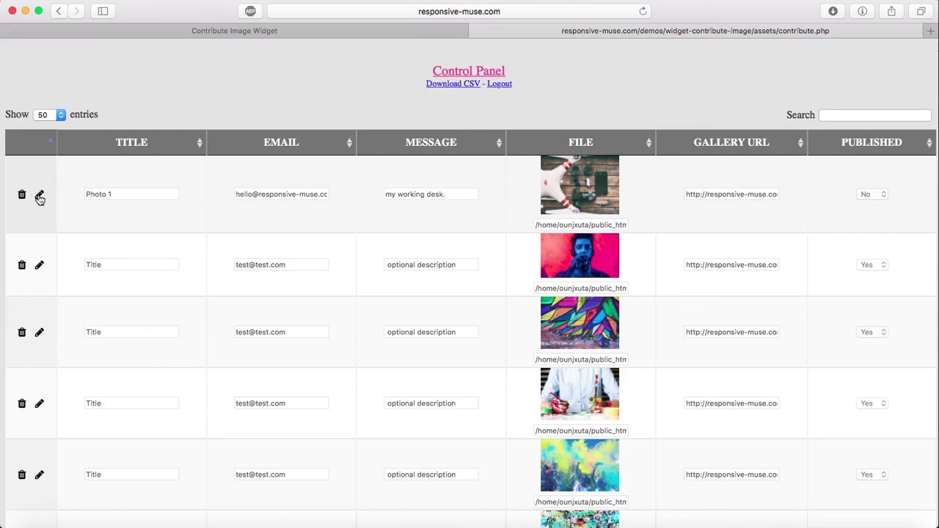
Mark the first submission published and retitle it 'Responsive Muse'
left_click(40, 196)
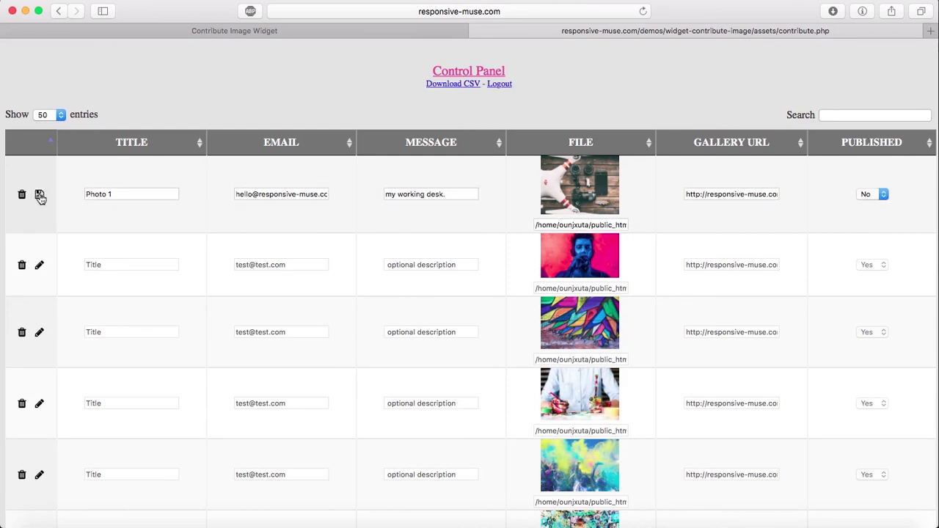
left_click(881, 193)
left_click(882, 185)
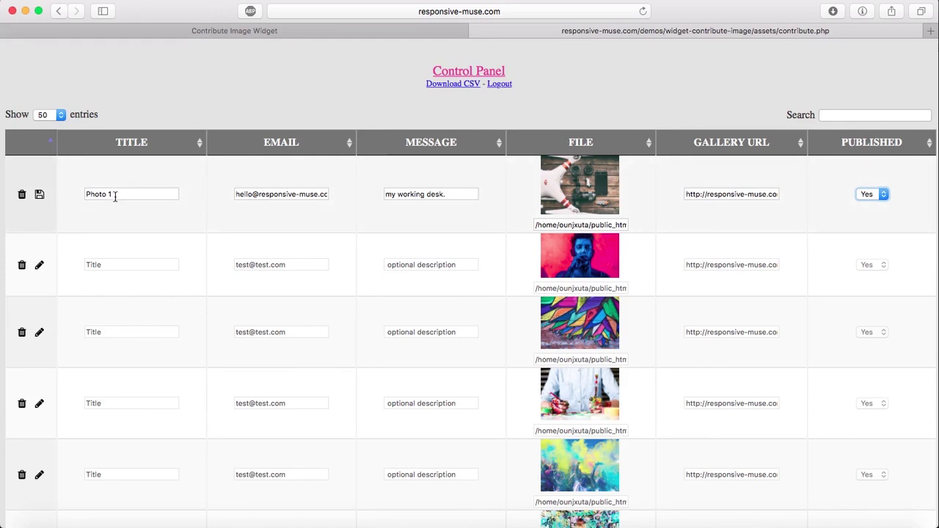
left_click_drag(113, 195, 63, 195)
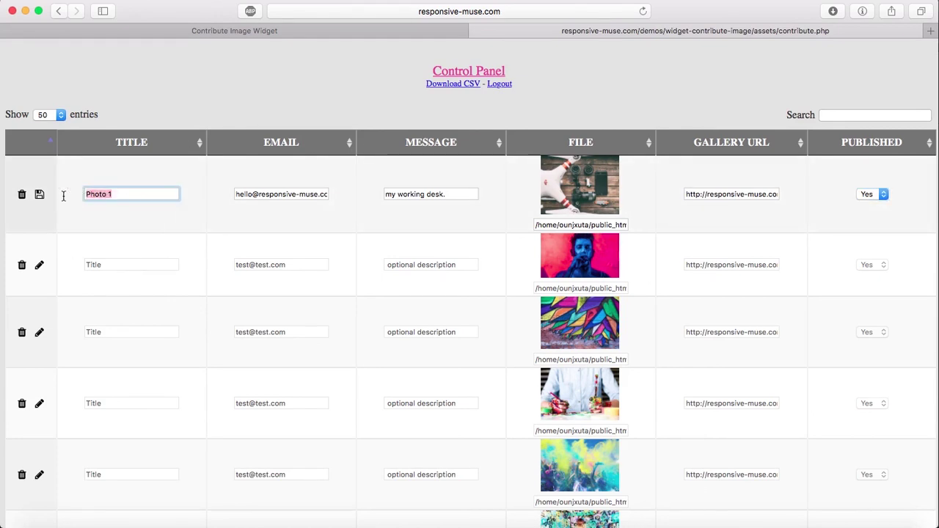
left_click(110, 195)
left_click_drag(122, 193, 3, 189)
type("Responsive Muse")
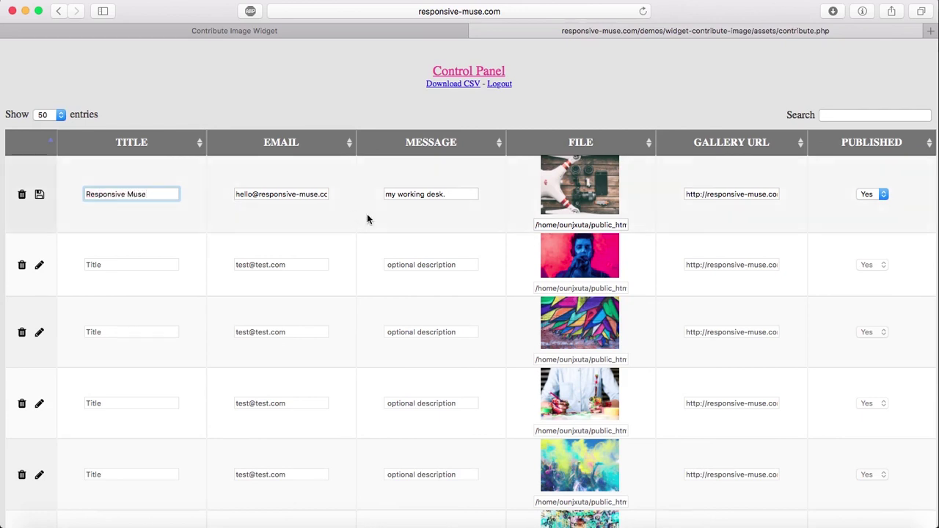
Change the message to 'My working desk.', save the row, and reload the gallery page
left_click(386, 191)
double_click(390, 194)
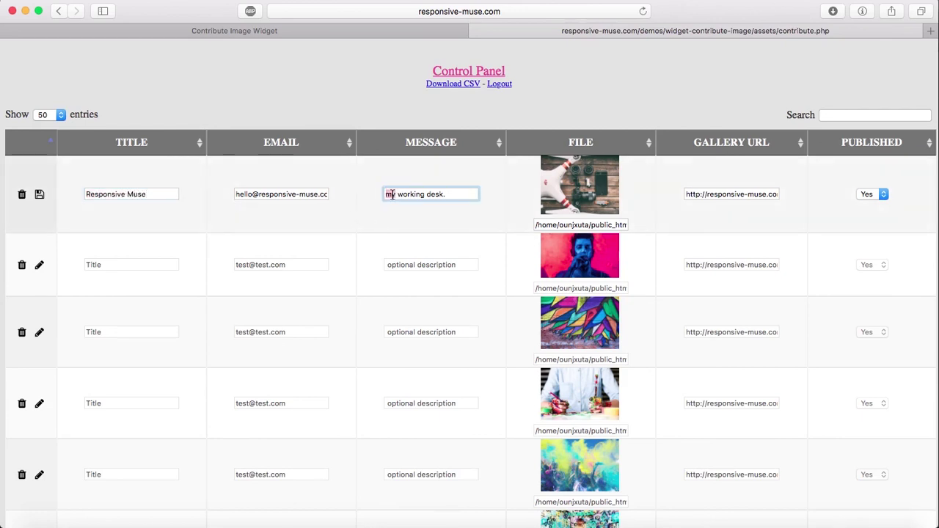
type("My")
left_click(40, 195)
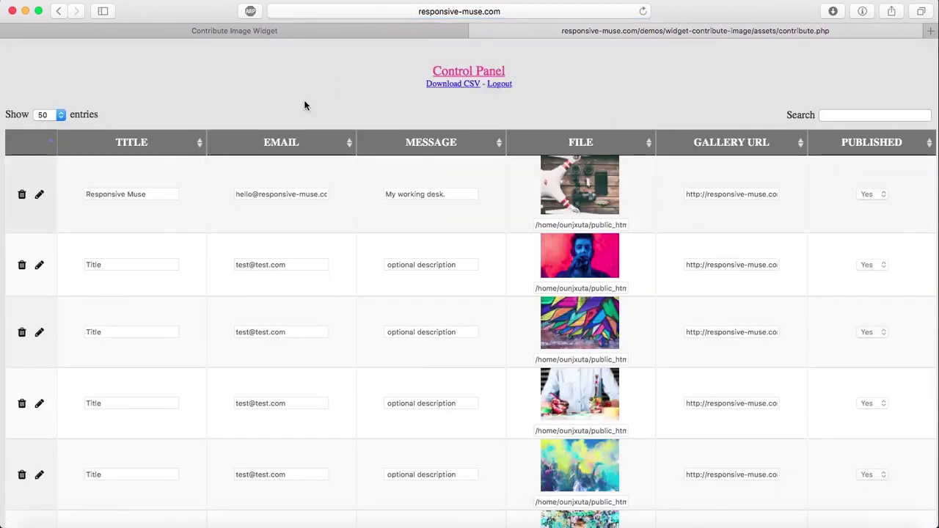
left_click(371, 32)
key("super+r")
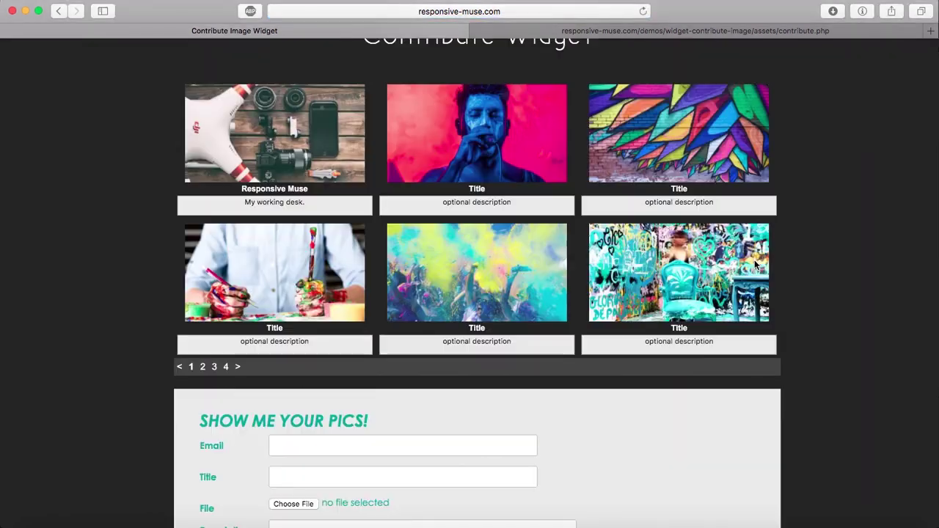
Browse gallery pages 4 and 1, preview the drone photo, and check the 'My working desk.' caption
left_click(226, 367)
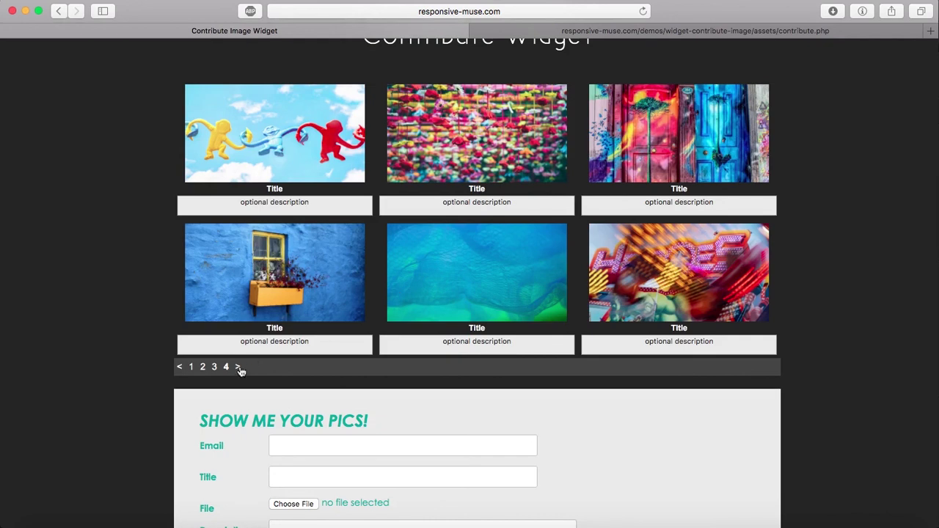
left_click(191, 367)
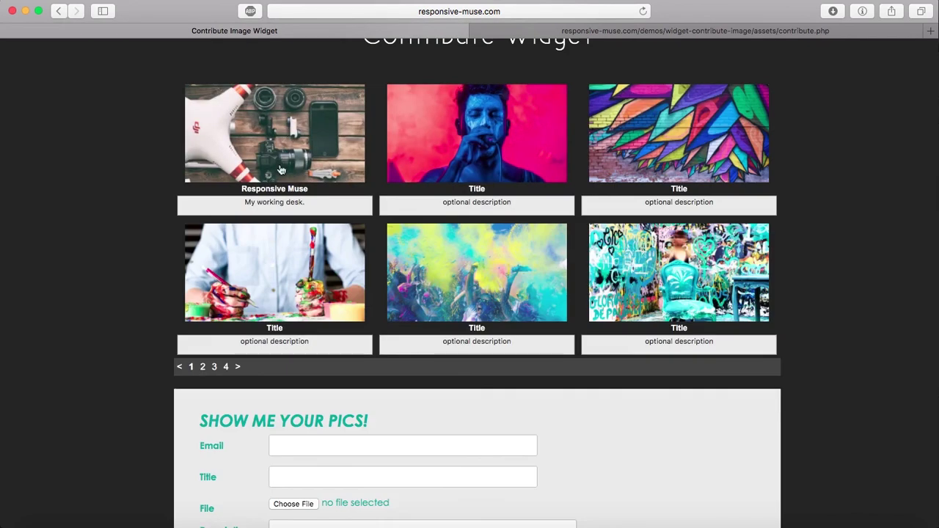
left_click(292, 99)
left_click(138, 157)
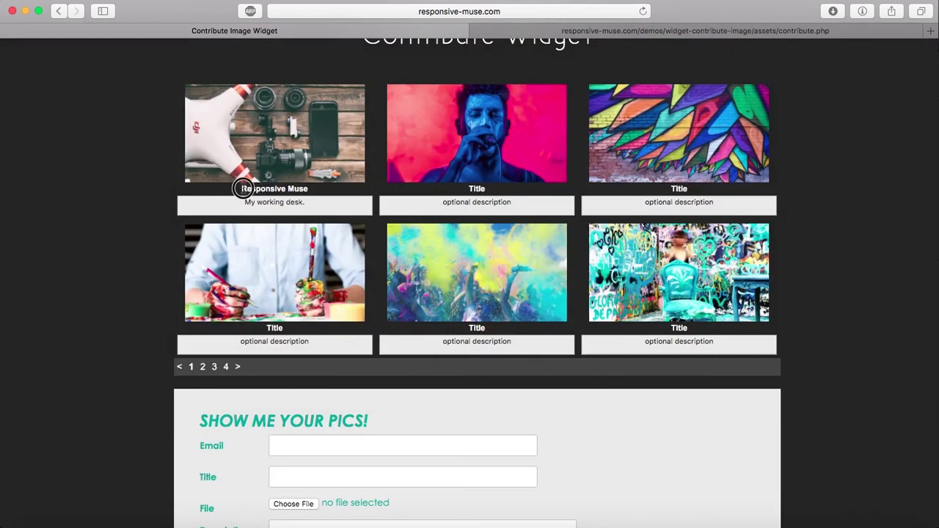
left_click_drag(298, 201, 220, 201)
left_click(325, 198)
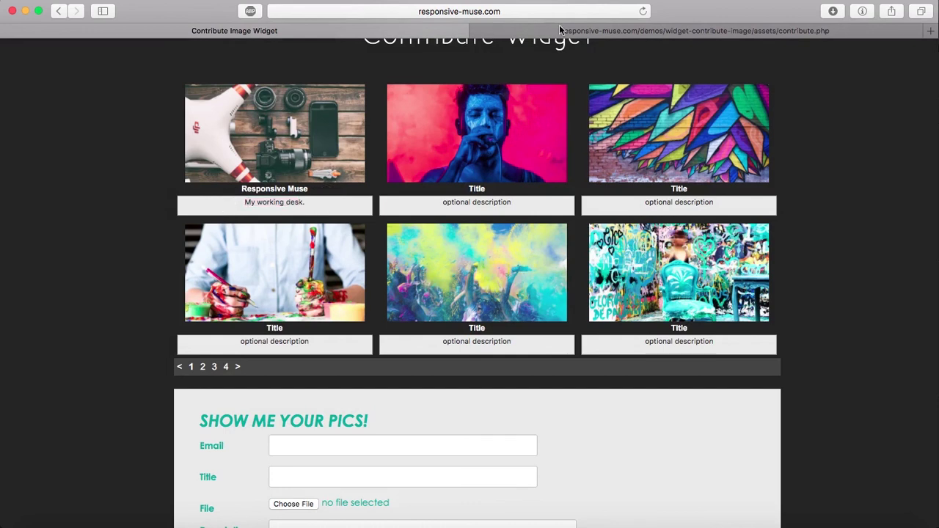
left_click(749, 30)
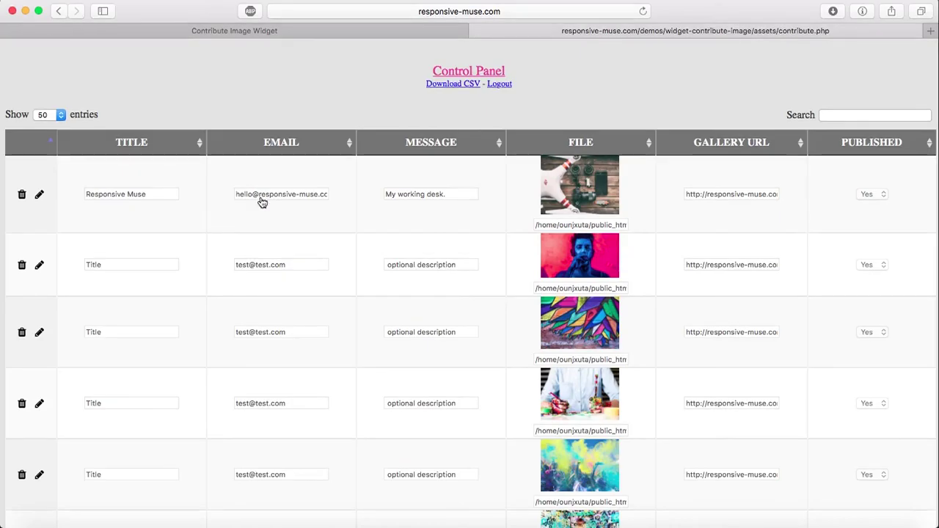
Delete the Responsive Muse submission, confirming with OK, and return to the gallery page
left_click(22, 196)
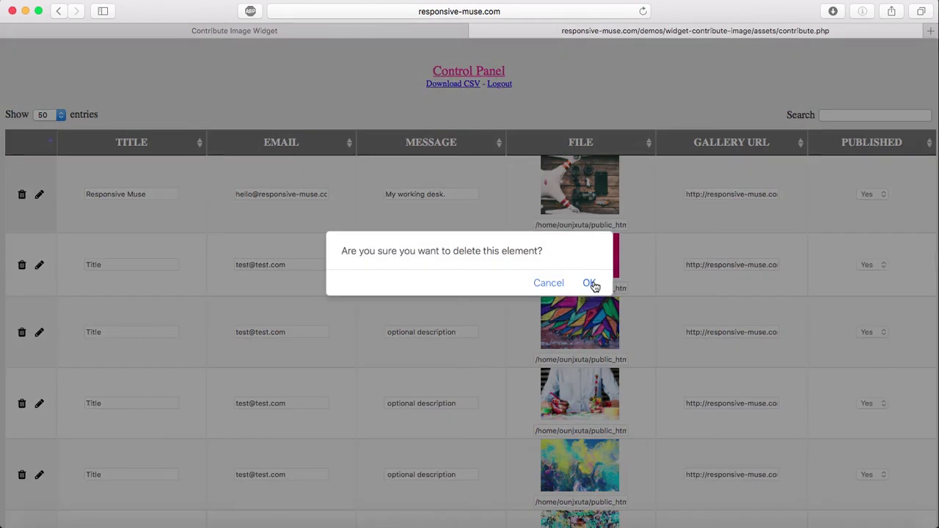
left_click(590, 283)
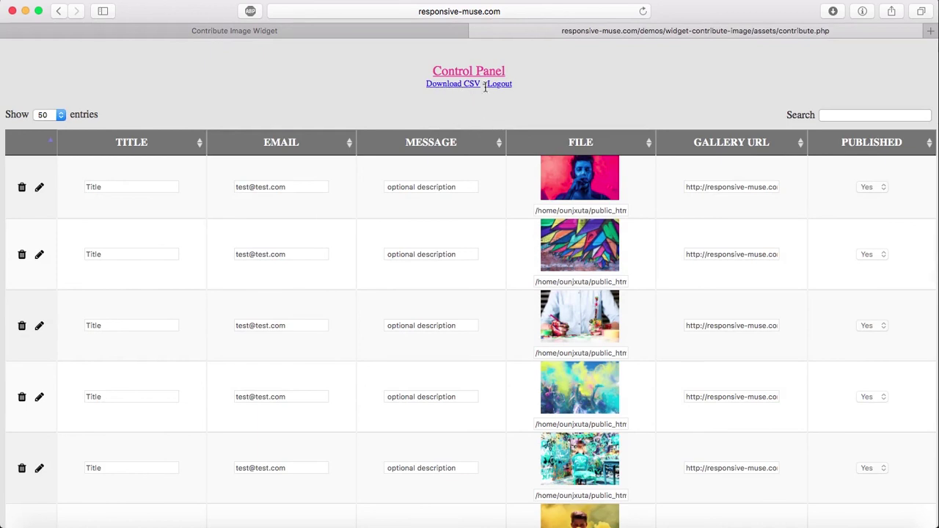
left_click(384, 30)
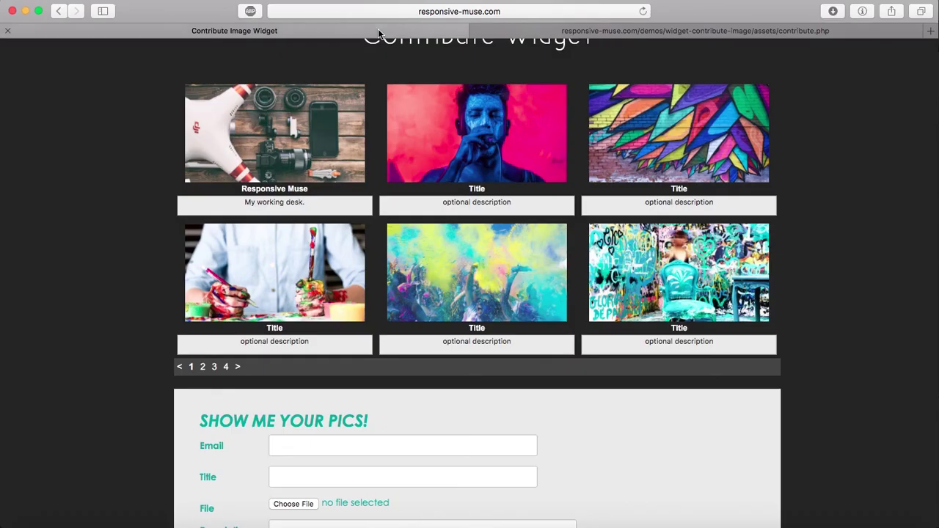
scroll(784, 314, "down", 5)
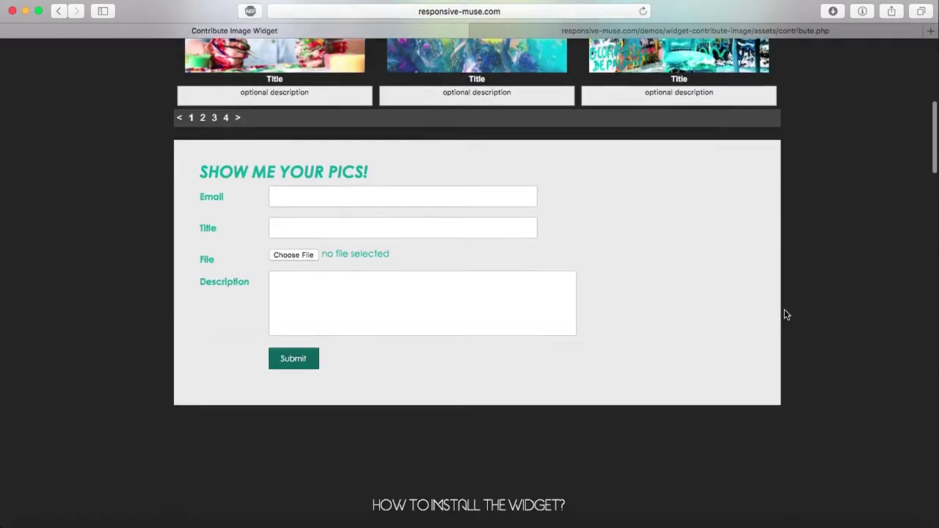
scroll(785, 315, "up", 5)
scroll(785, 315, "up", 3)
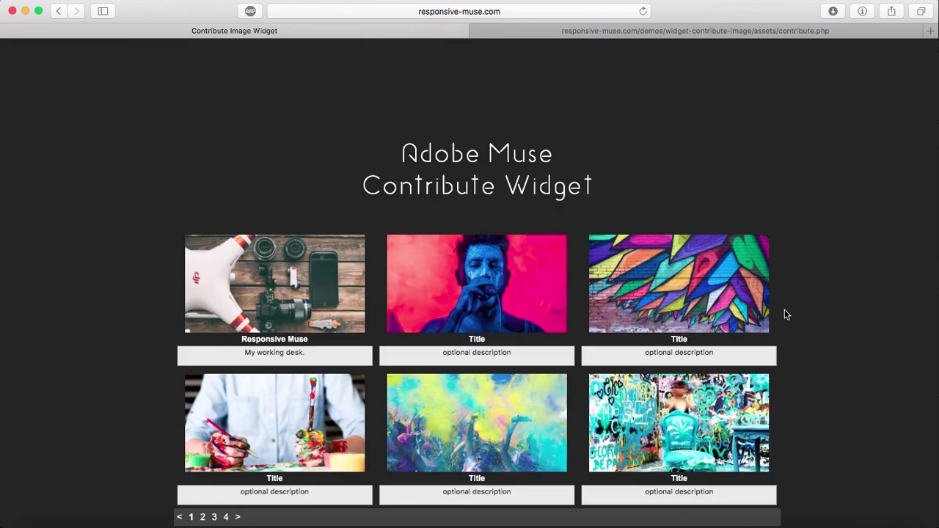